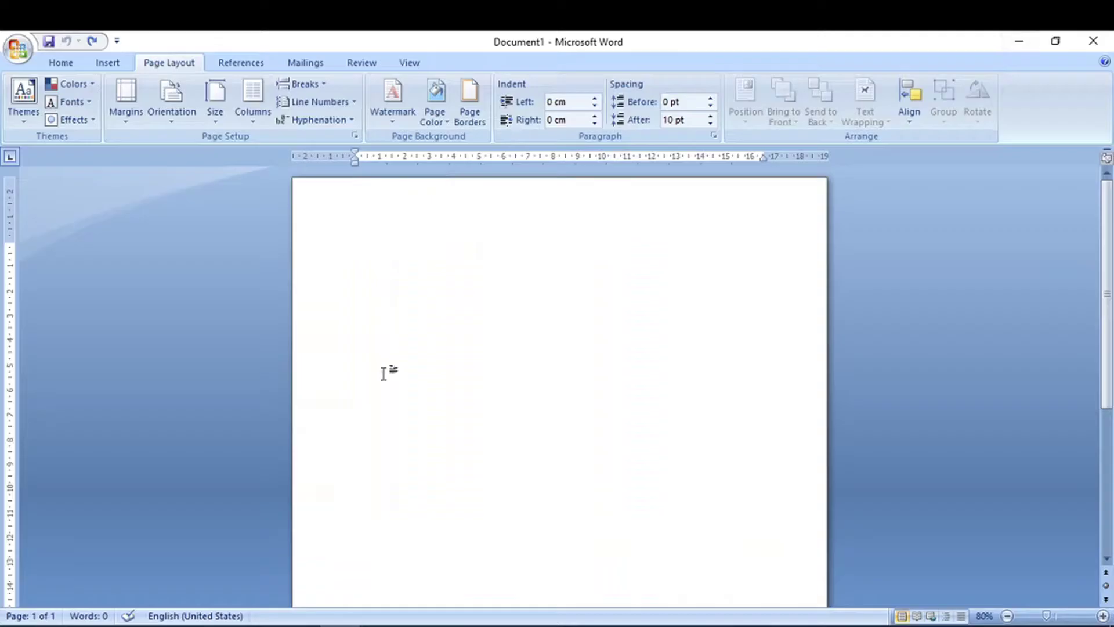
Add two Next Page section breaks to the blank document
scroll(383, 373, down, 4)
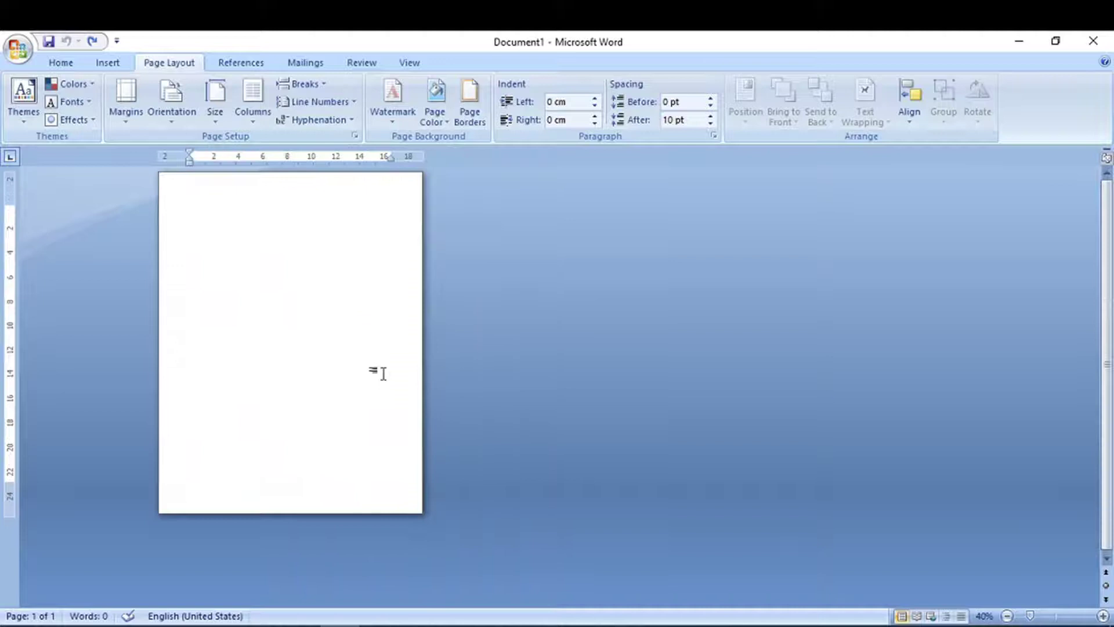
scroll(343, 308, up, 5)
scroll(343, 308, down, 3)
scroll(342, 308, down, 2)
scroll(342, 308, down, 1)
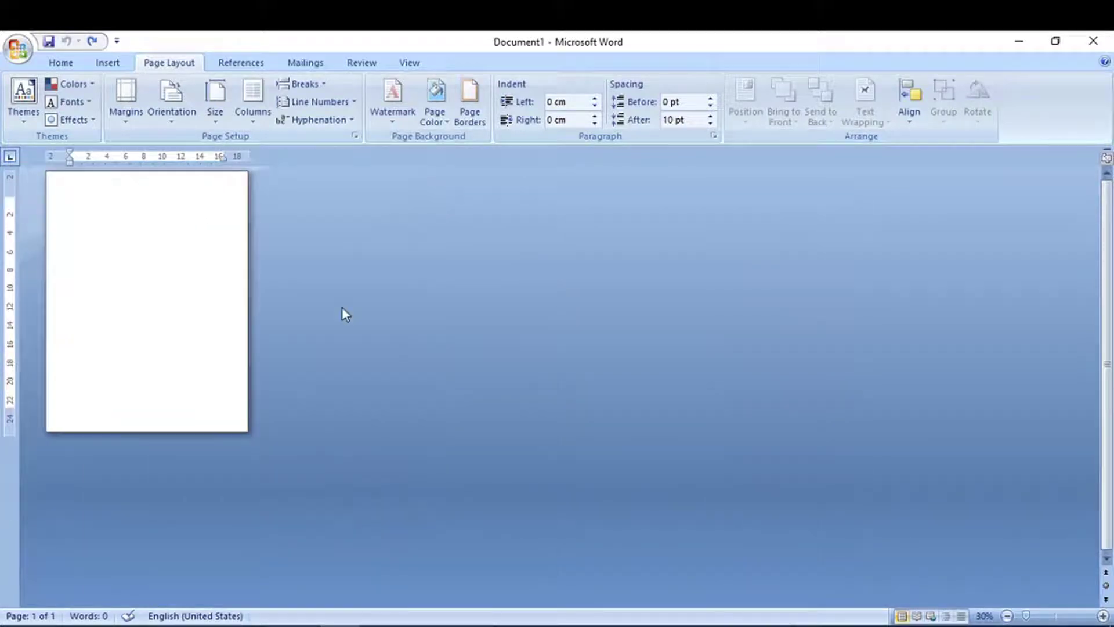
scroll(342, 310, up, 1)
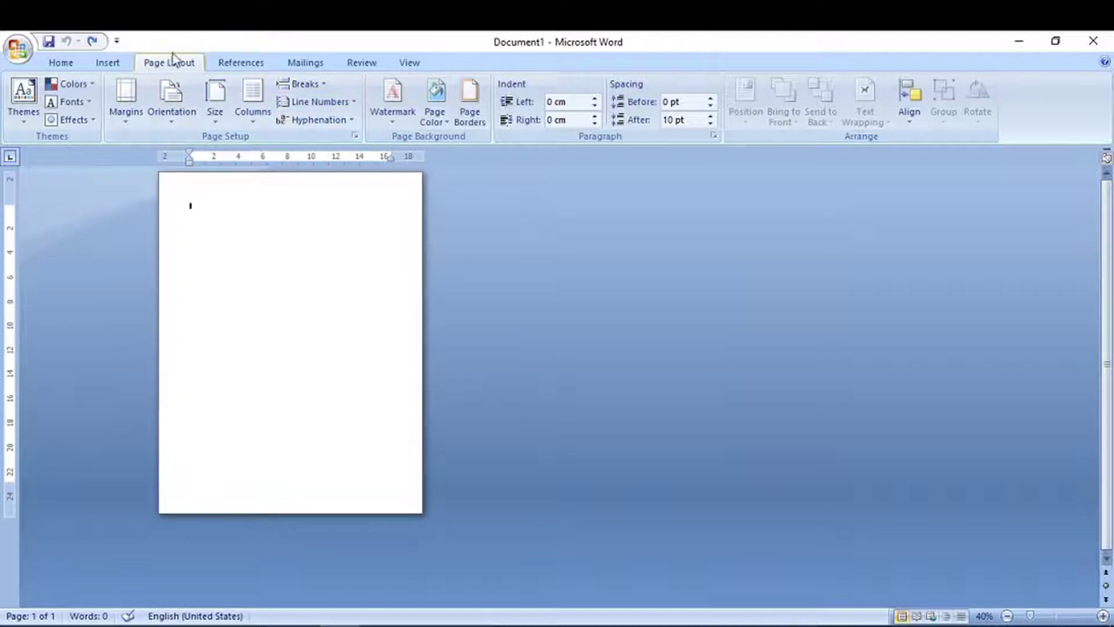
click(303, 84)
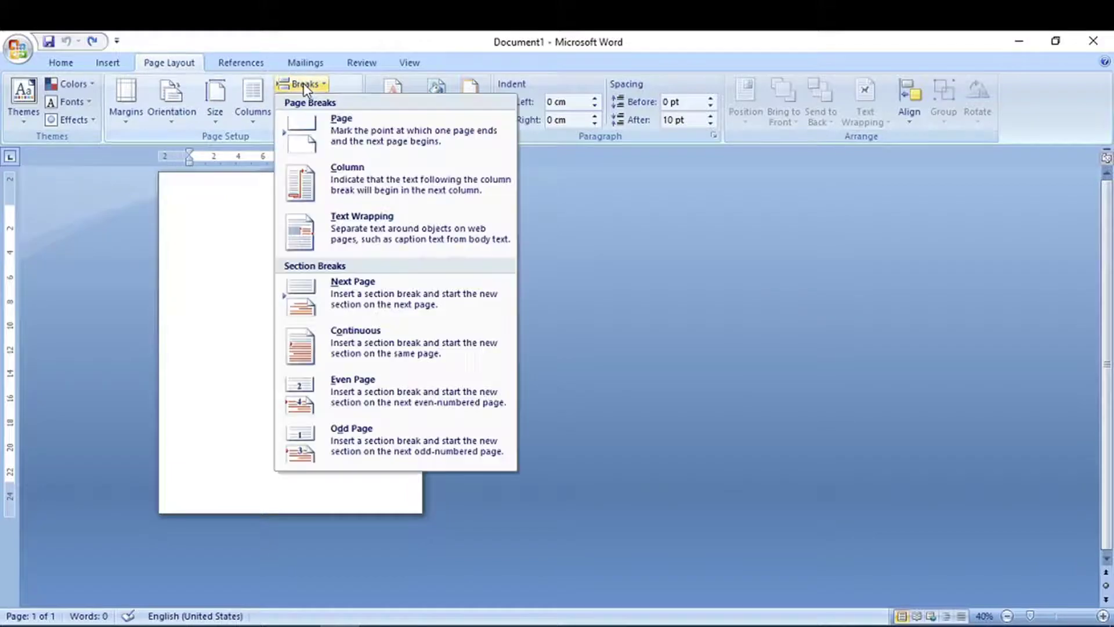
click(374, 299)
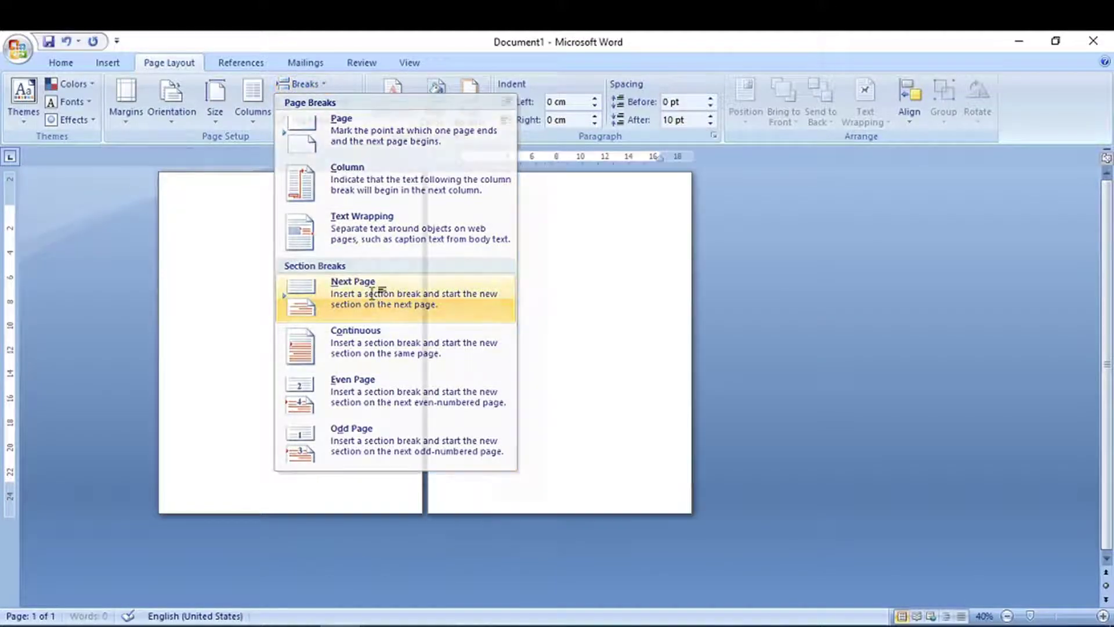
click(308, 85)
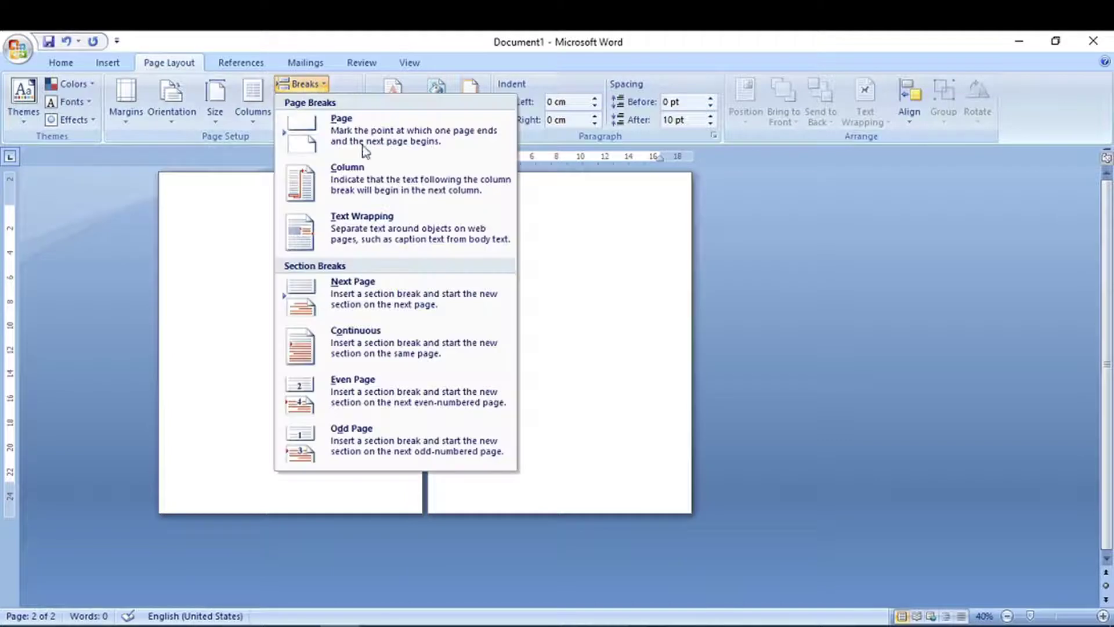
click(370, 298)
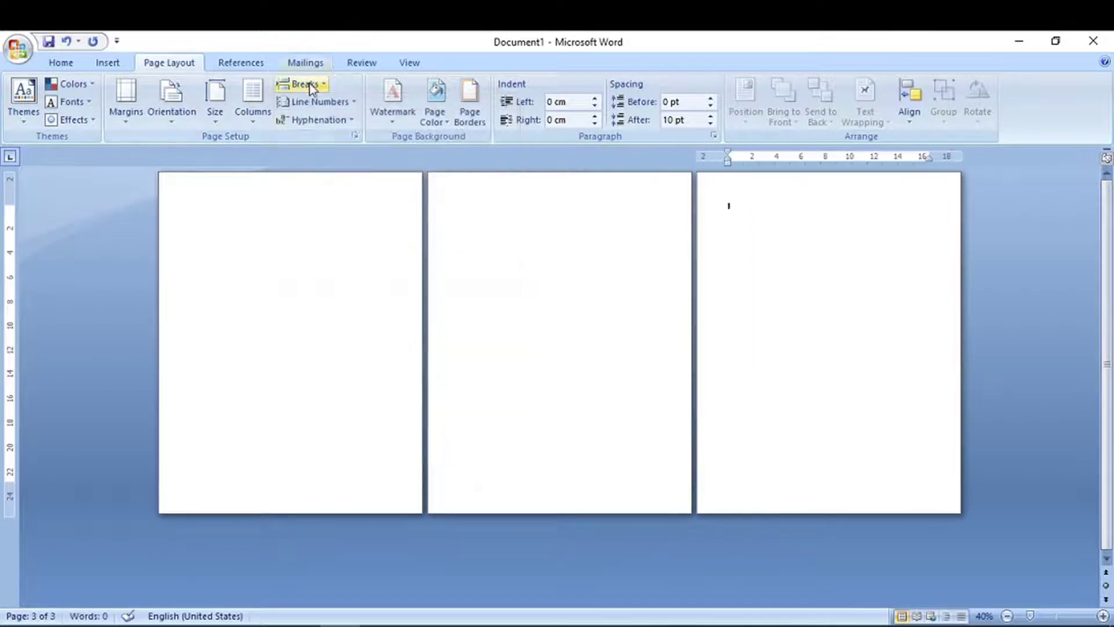
Add two more Next Page section breaks for five pages, then return to page 1
click(306, 84)
click(355, 296)
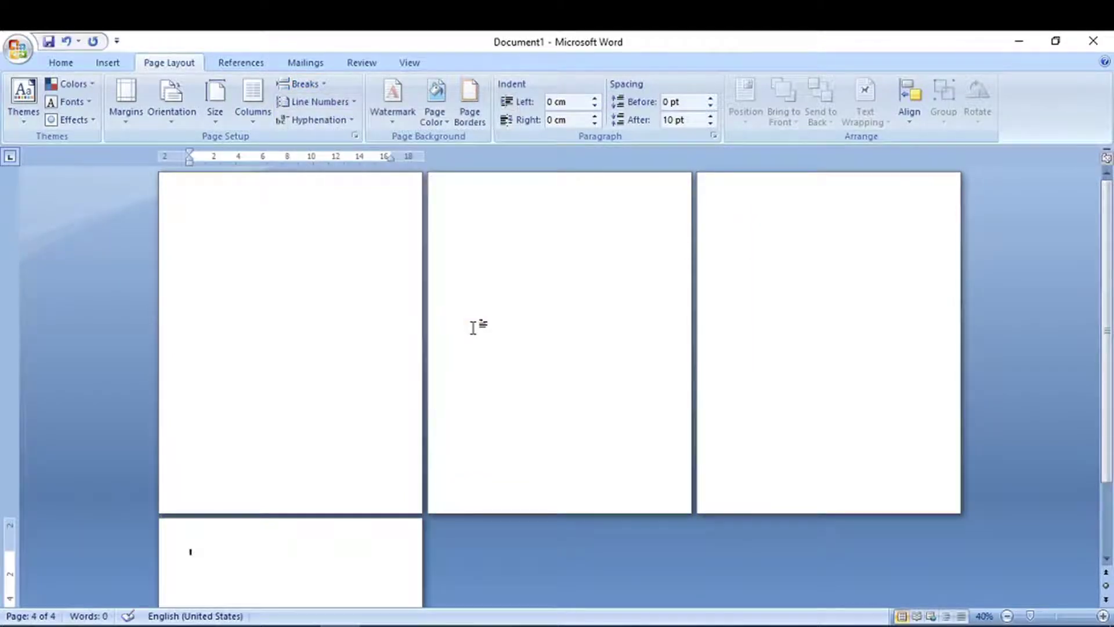
click(301, 85)
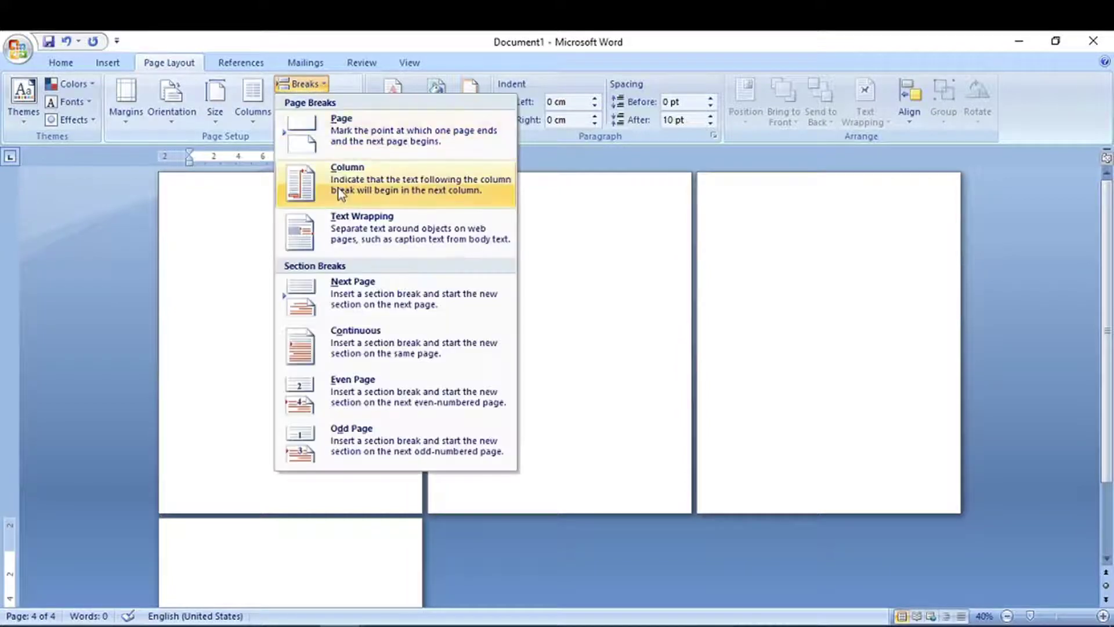
click(373, 302)
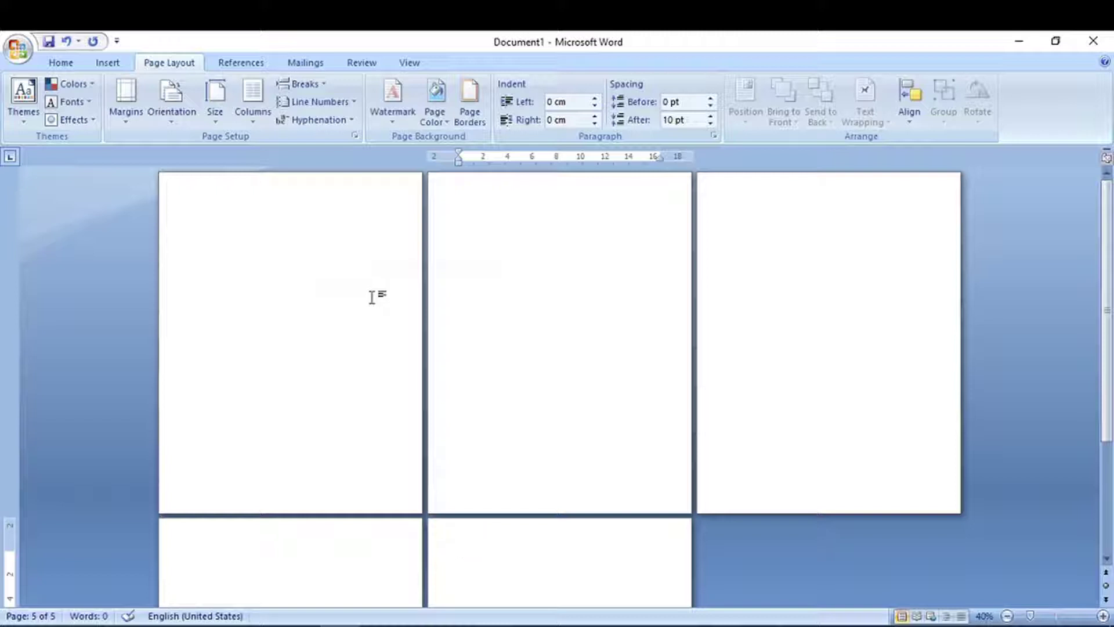
click(209, 201)
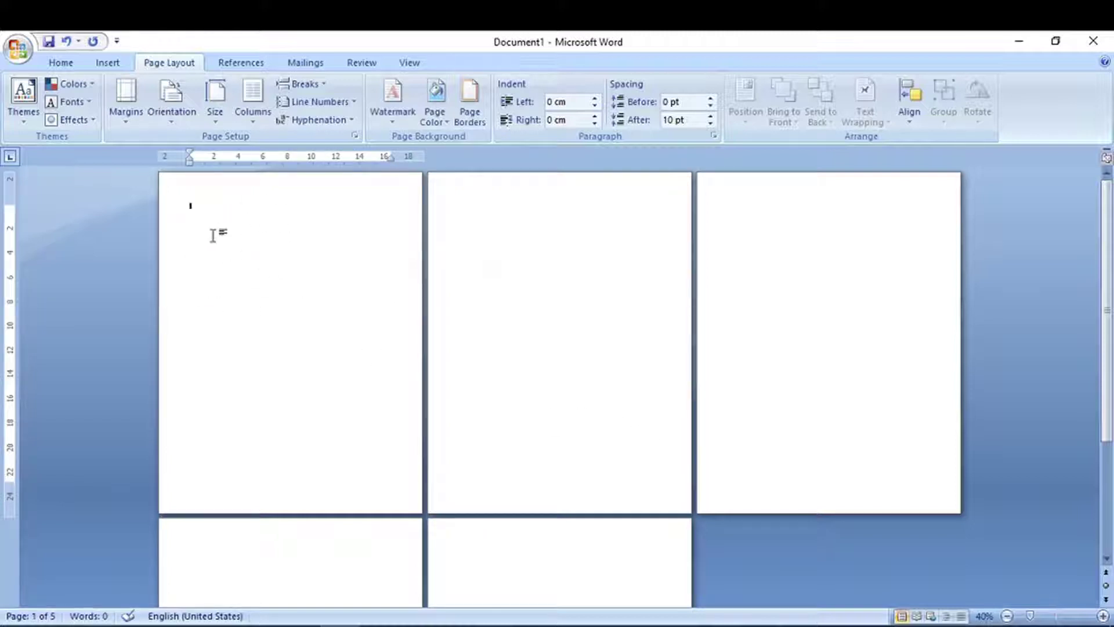
Give page 1 a red 3 pt double-line Box border applied to this section only
click(470, 111)
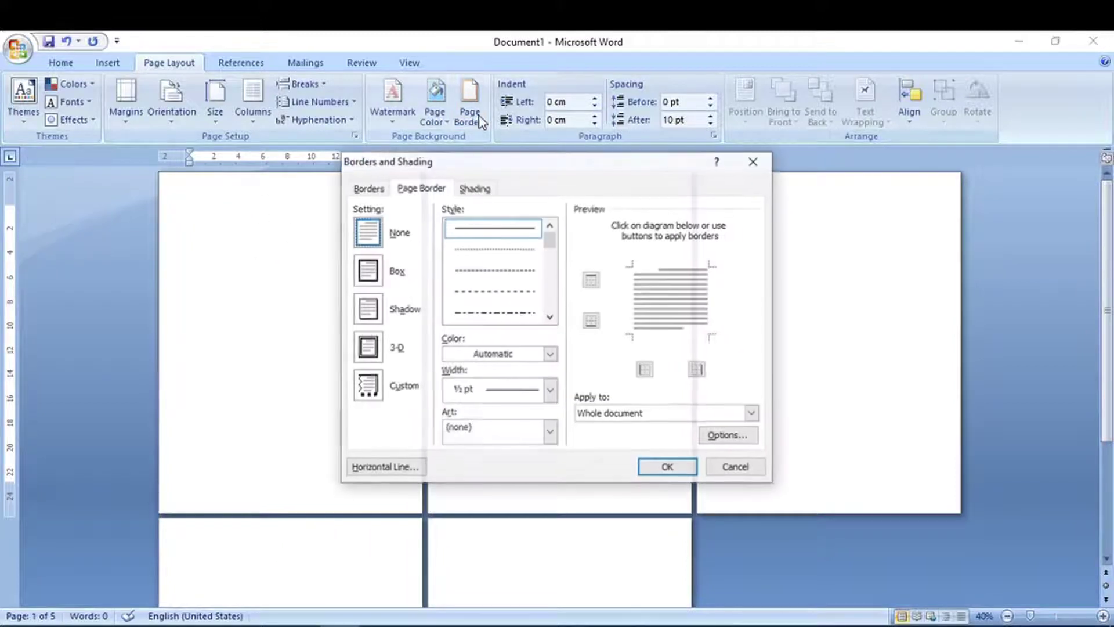
drag(550, 246, 550, 271)
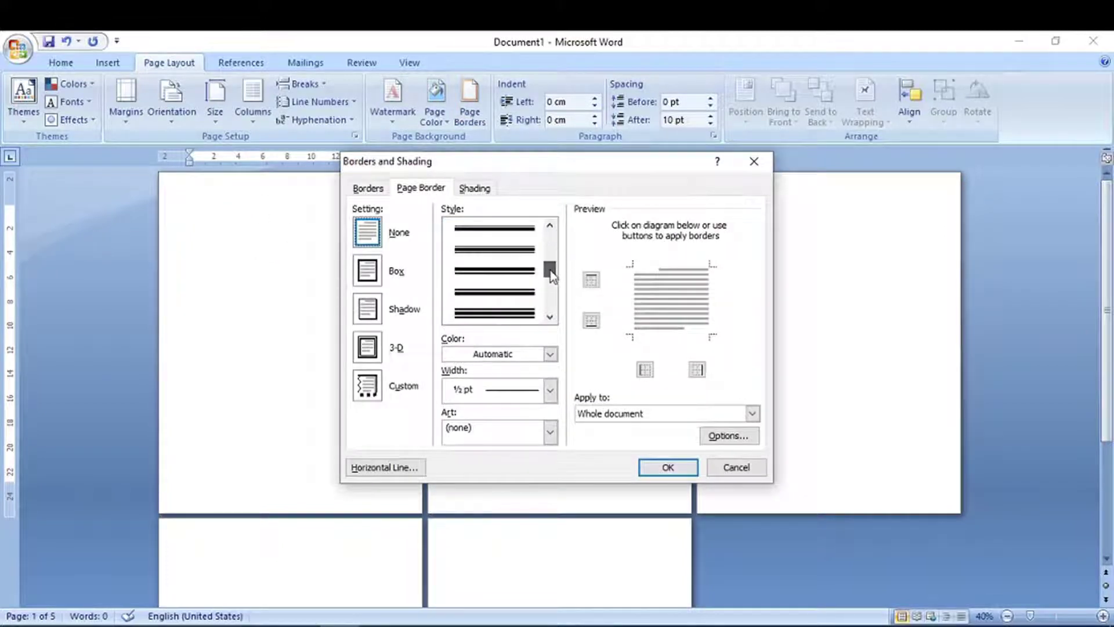
click(510, 314)
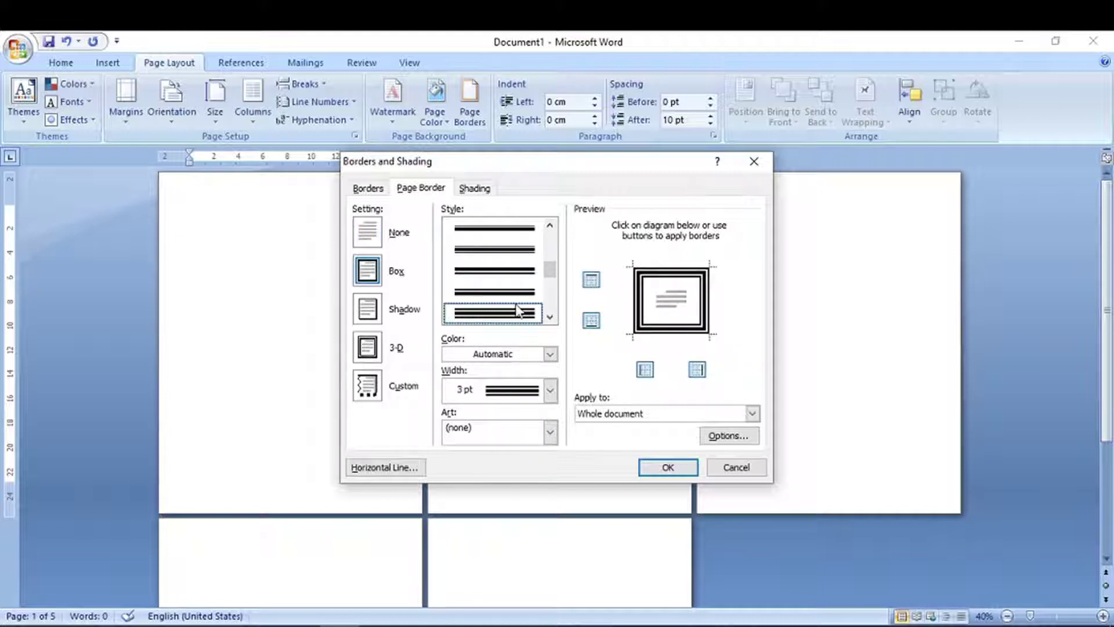
click(550, 354)
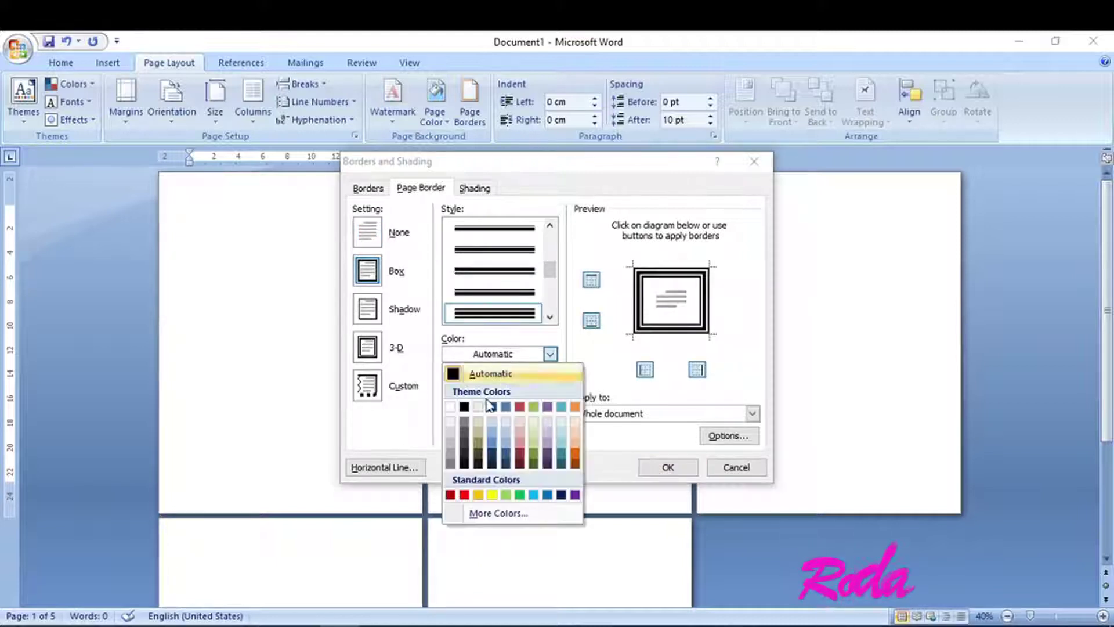
click(464, 494)
click(752, 413)
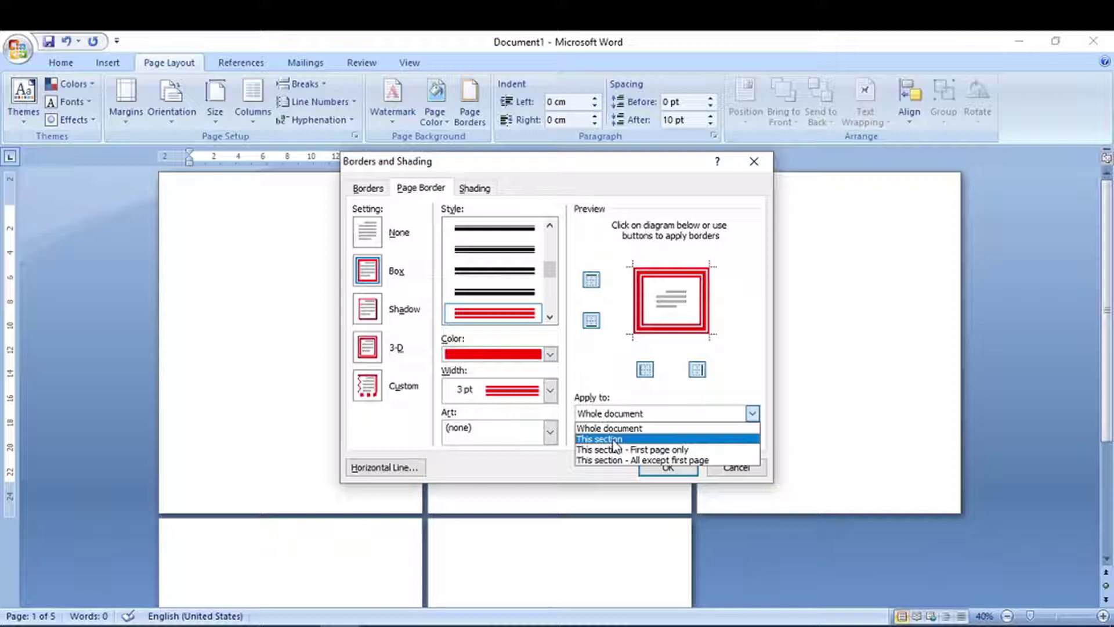
click(615, 440)
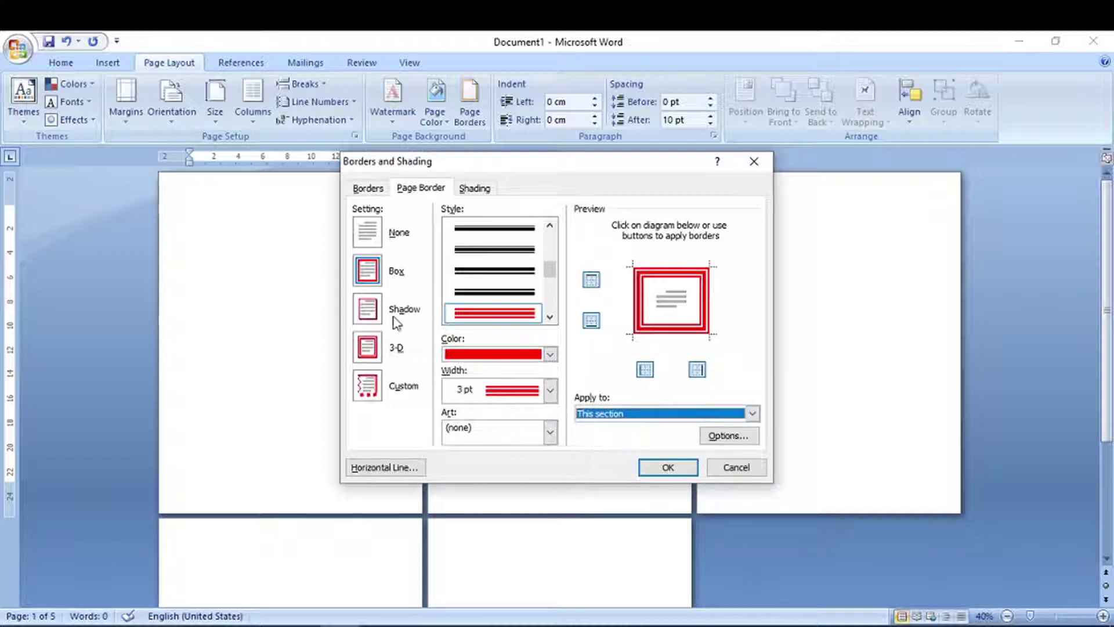
click(372, 309)
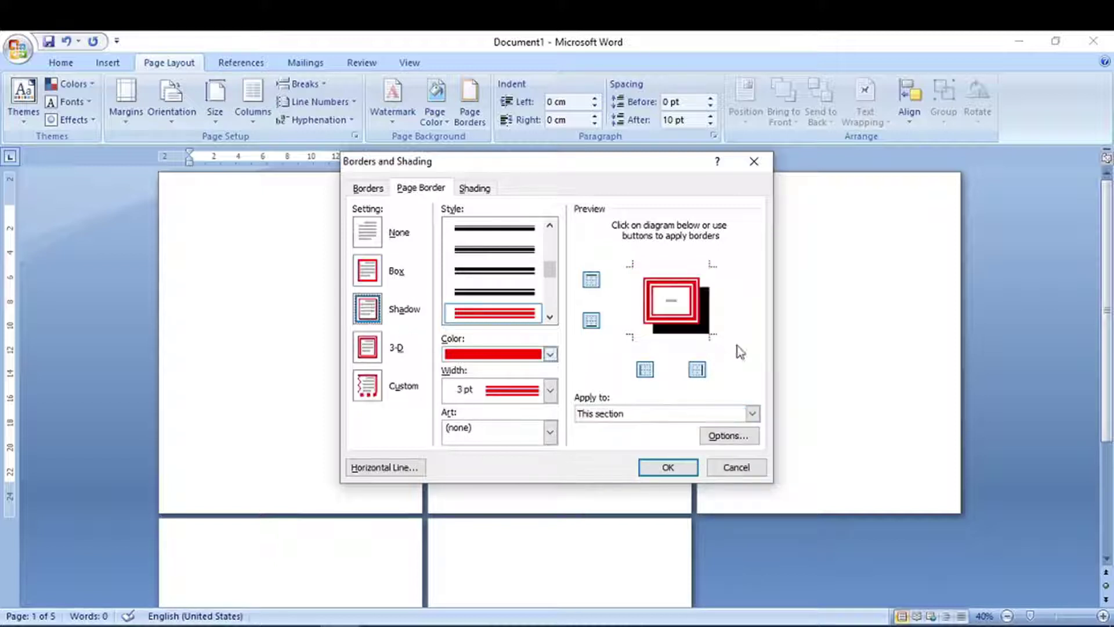
click(376, 349)
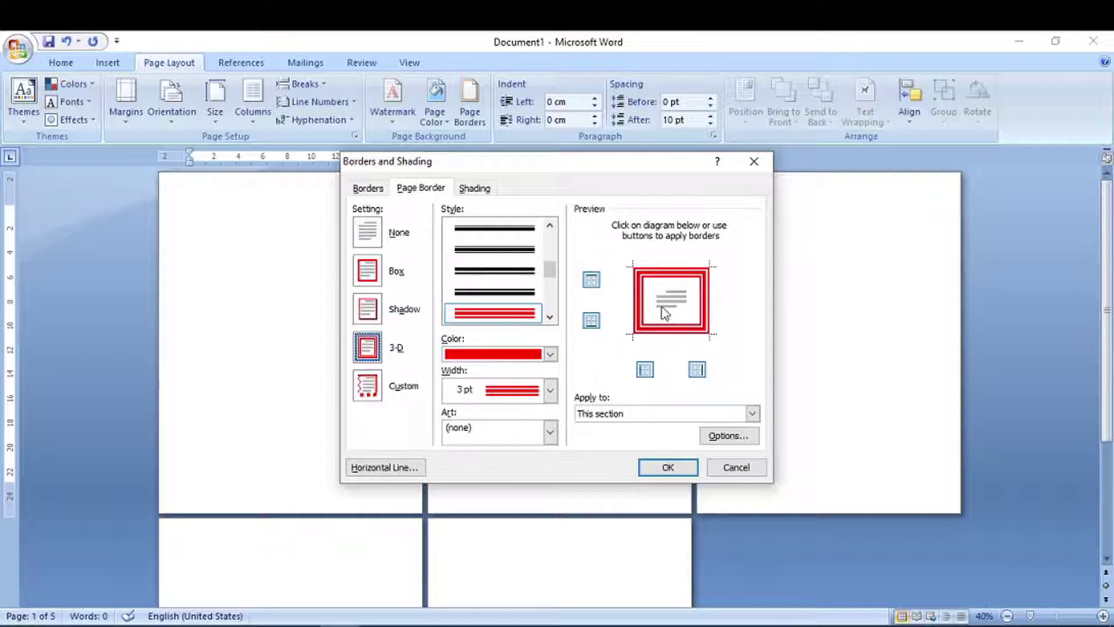
click(367, 281)
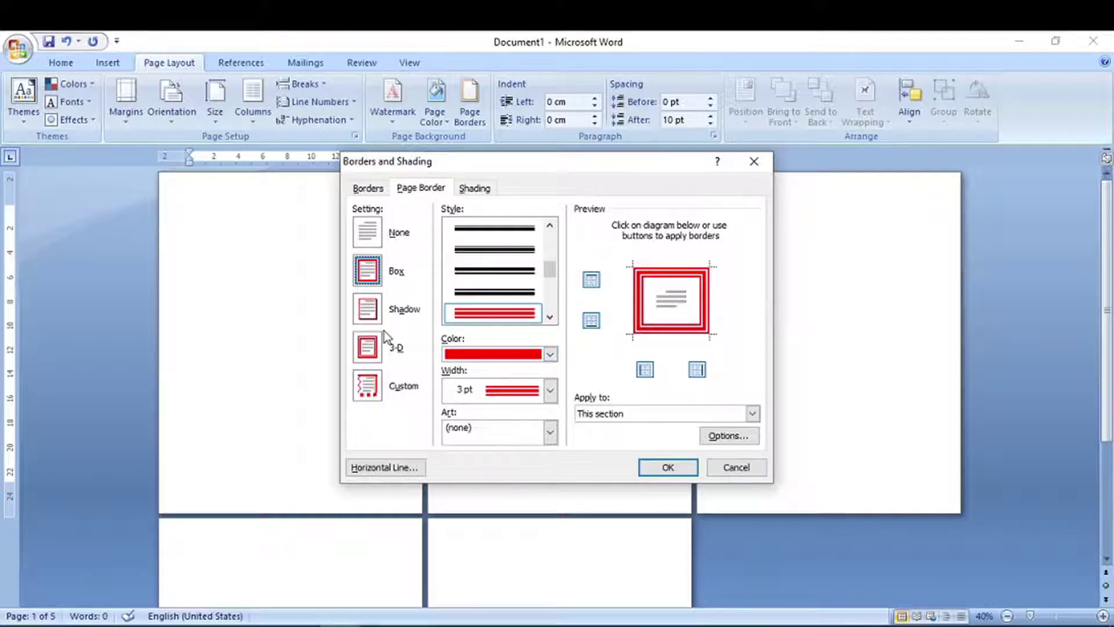
click(662, 471)
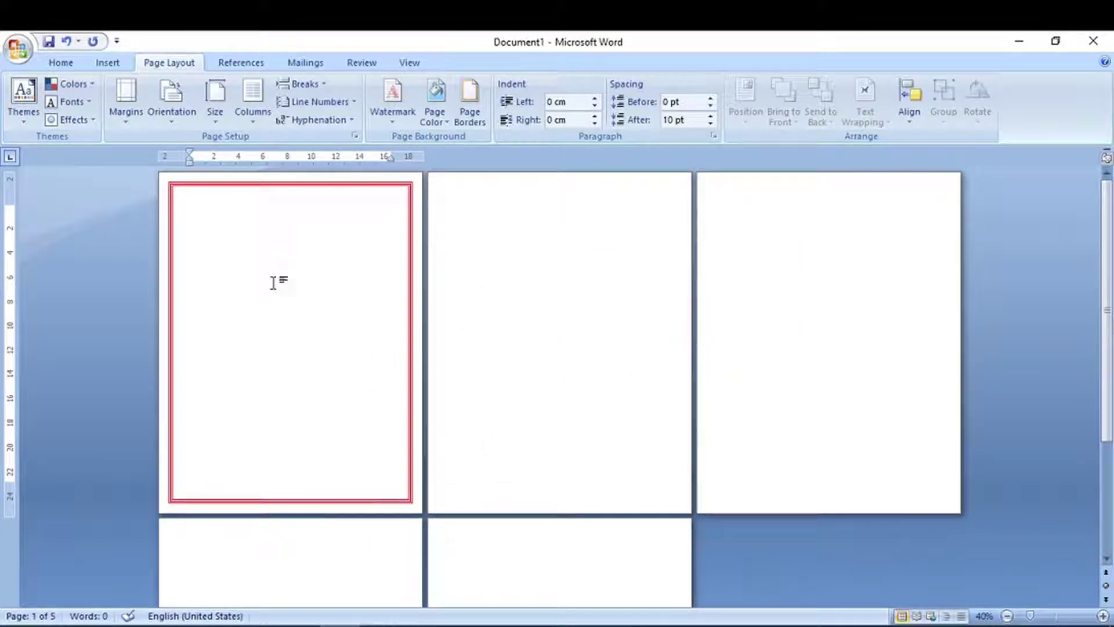
On page 2, choose a decorative art page border
click(438, 207)
click(463, 207)
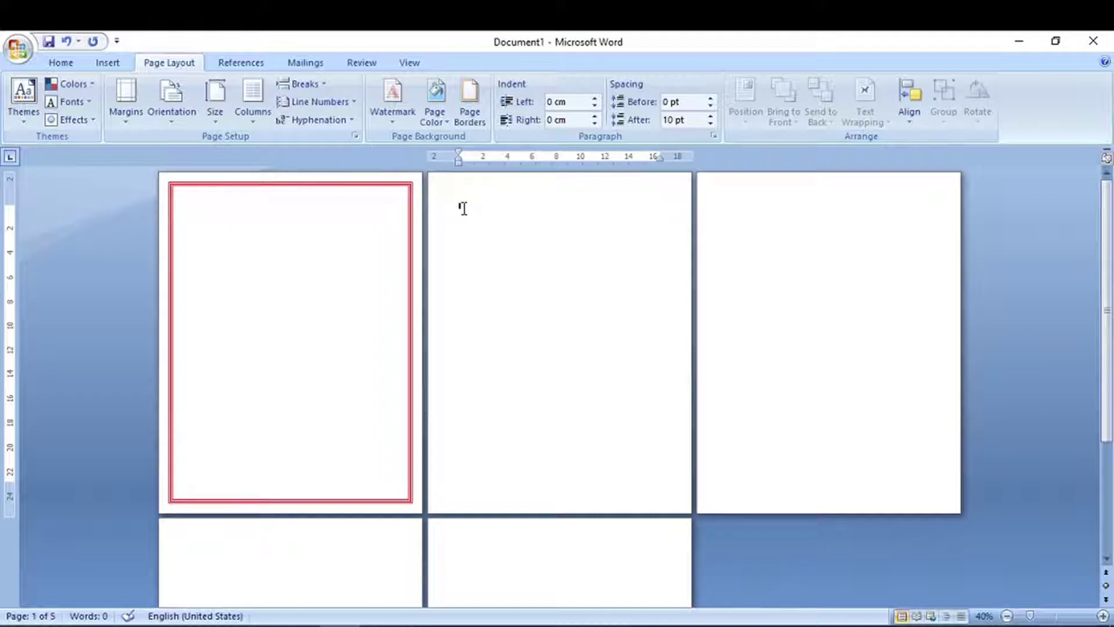
click(470, 104)
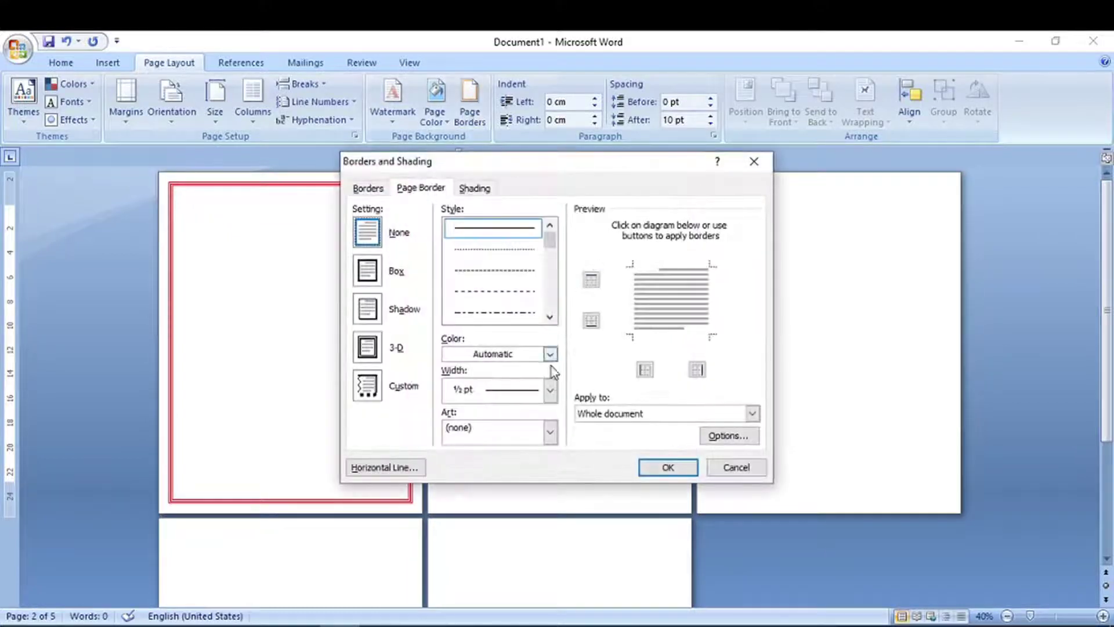
click(550, 432)
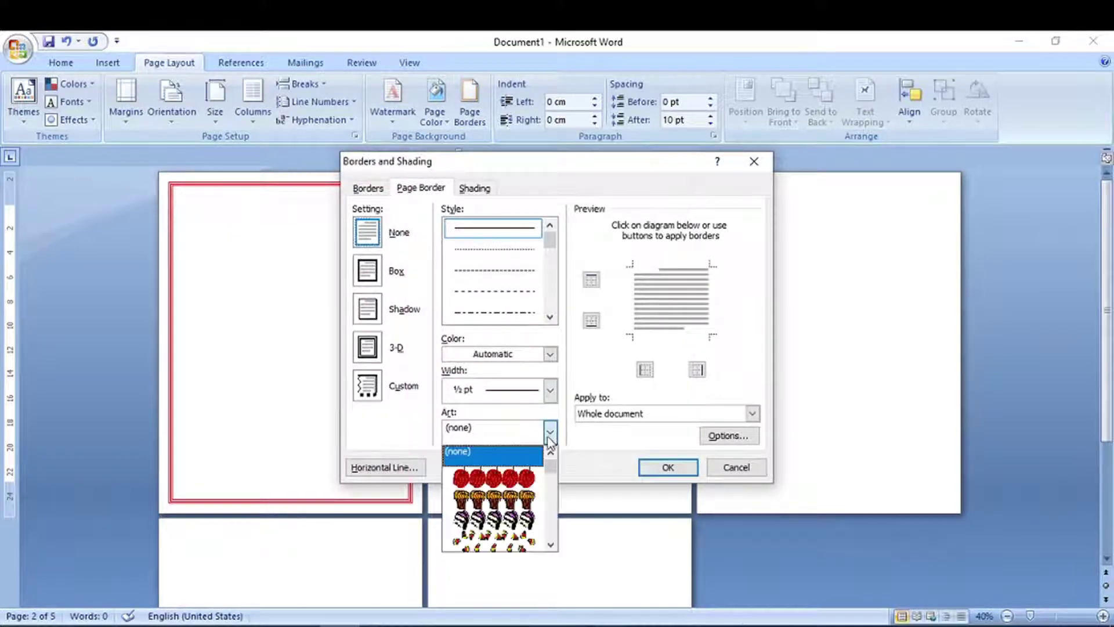
scroll(534, 464, down, 2)
scroll(523, 487, down, 2)
scroll(517, 504, down, 2)
scroll(513, 525, down, 2)
scroll(513, 525, down, 2)
scroll(513, 526, down, 2)
scroll(513, 525, down, 2)
scroll(513, 525, down, 2)
scroll(511, 524, down, 2)
scroll(510, 523, down, 2)
click(505, 525)
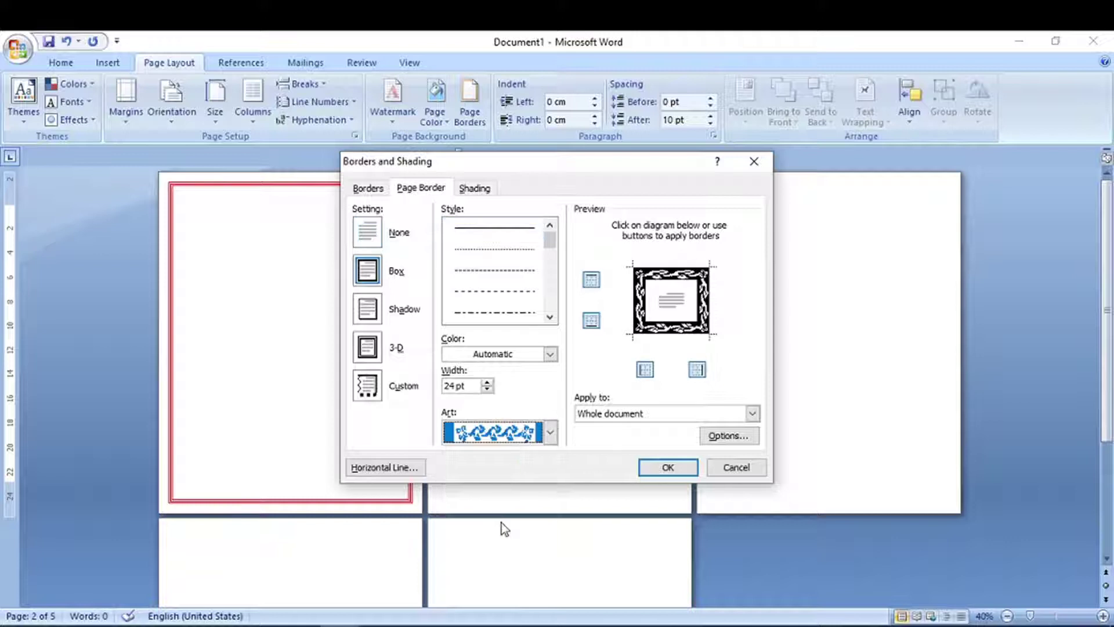
Colour the art border green and set its width to 20 pt
click(508, 357)
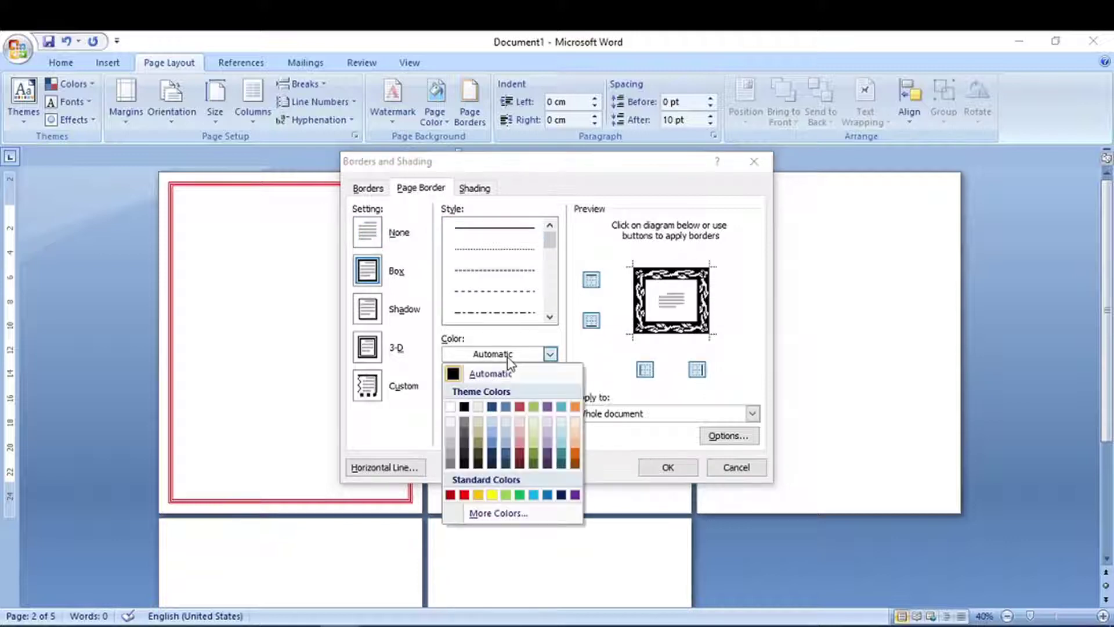
click(521, 495)
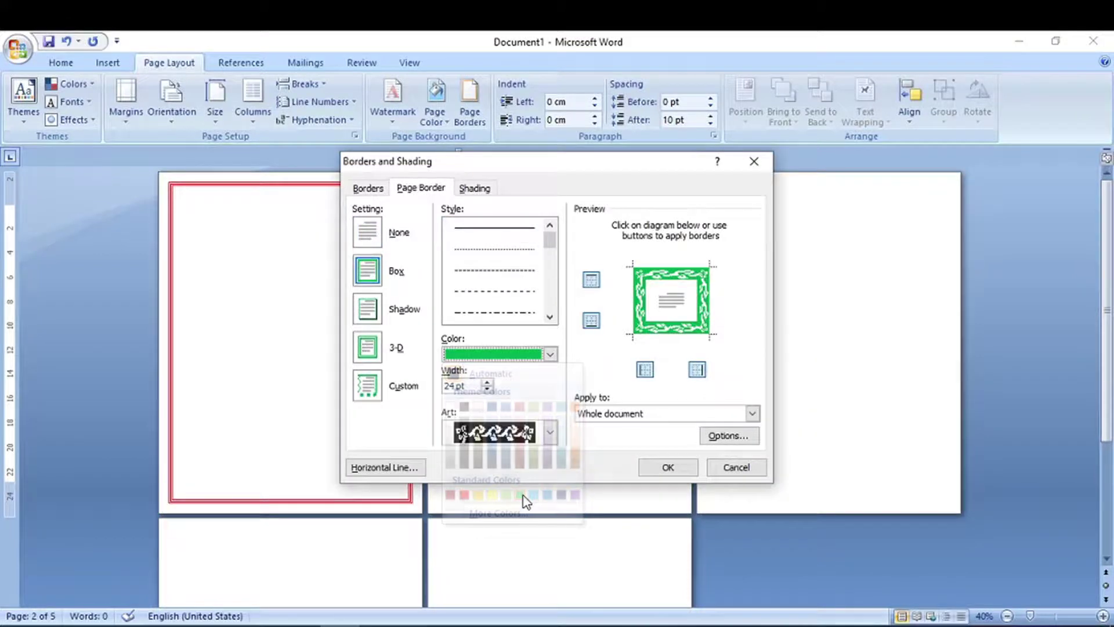
click(487, 383)
click(488, 390)
click(488, 390)
click(487, 390)
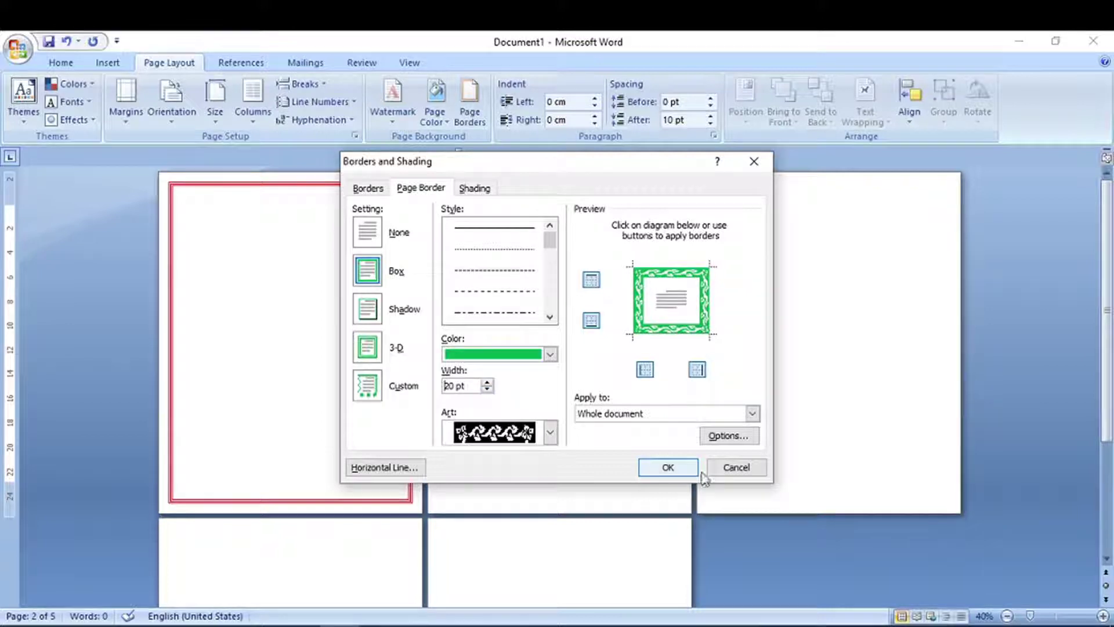
Apply the green art border as a Box to this section only
click(752, 413)
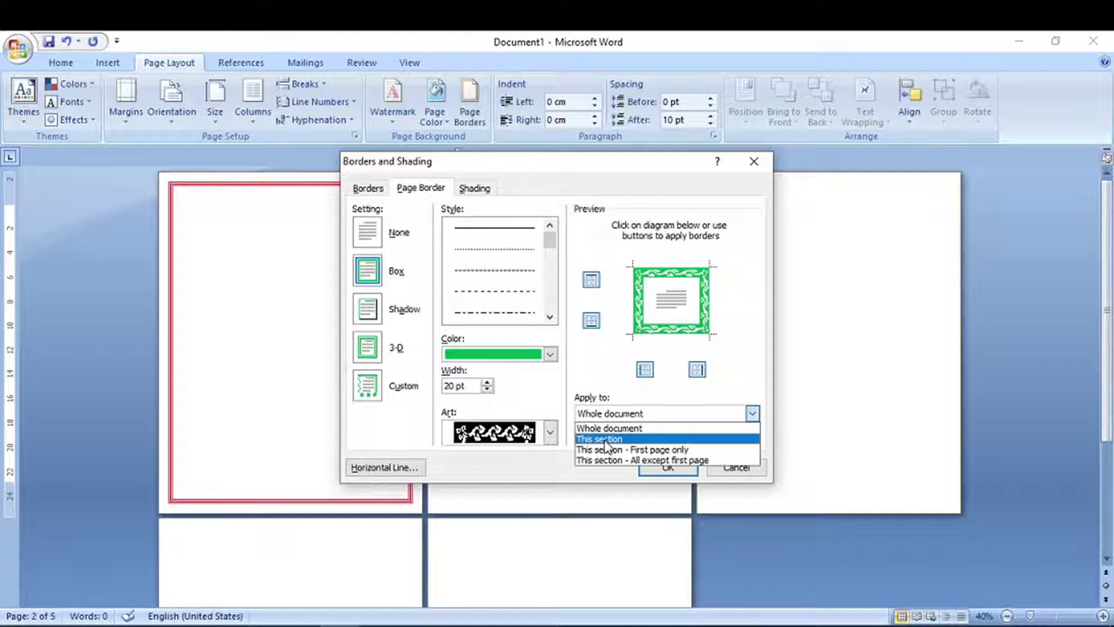
click(605, 439)
click(368, 346)
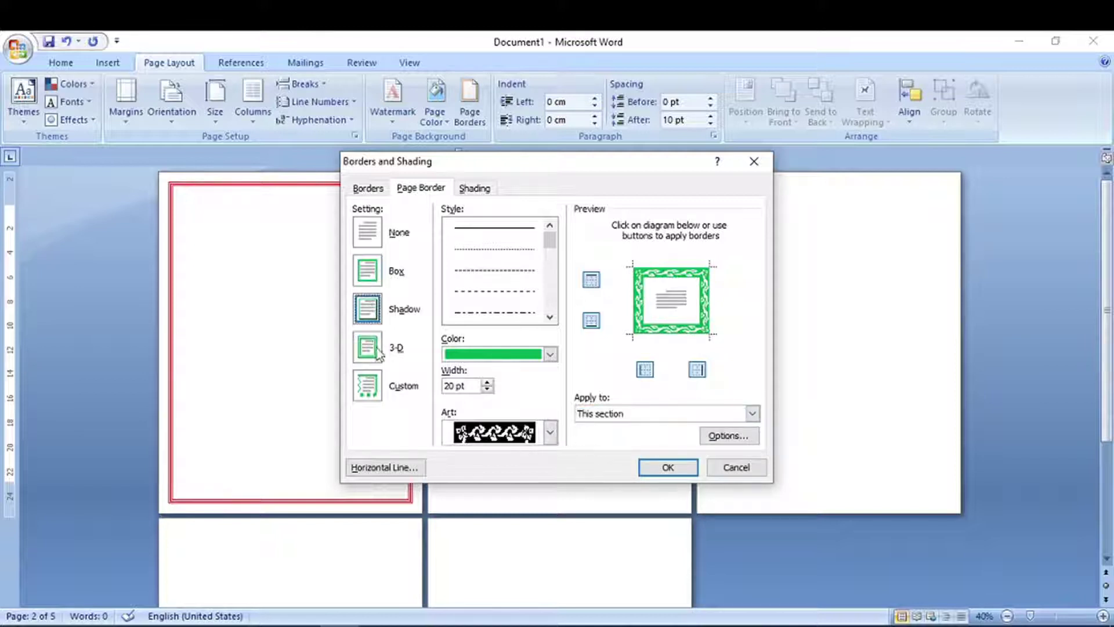
click(368, 308)
click(368, 270)
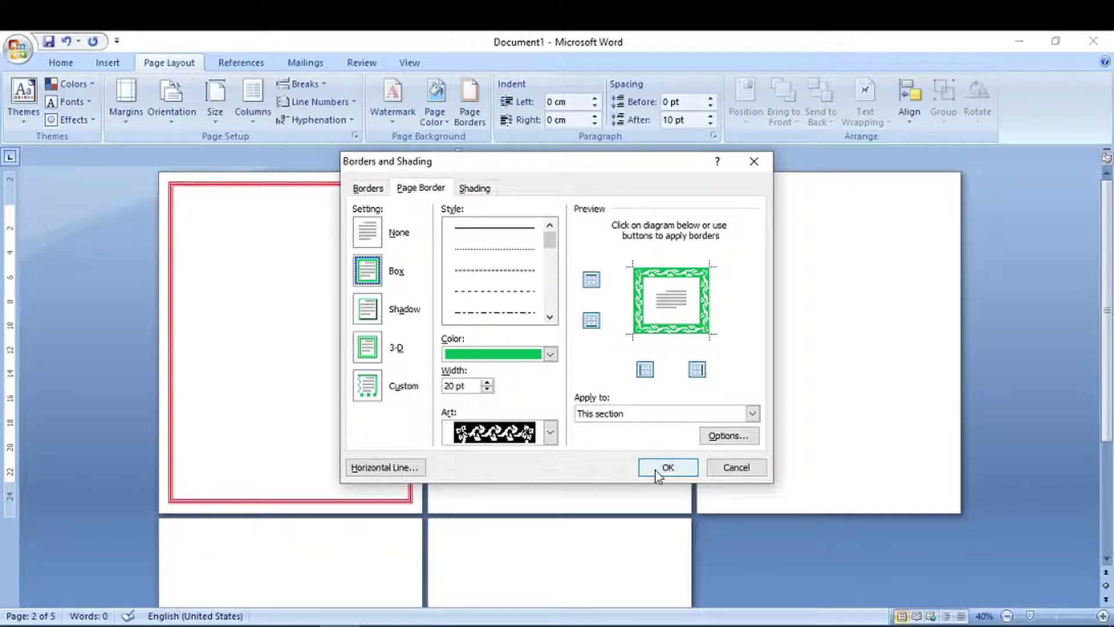
click(667, 467)
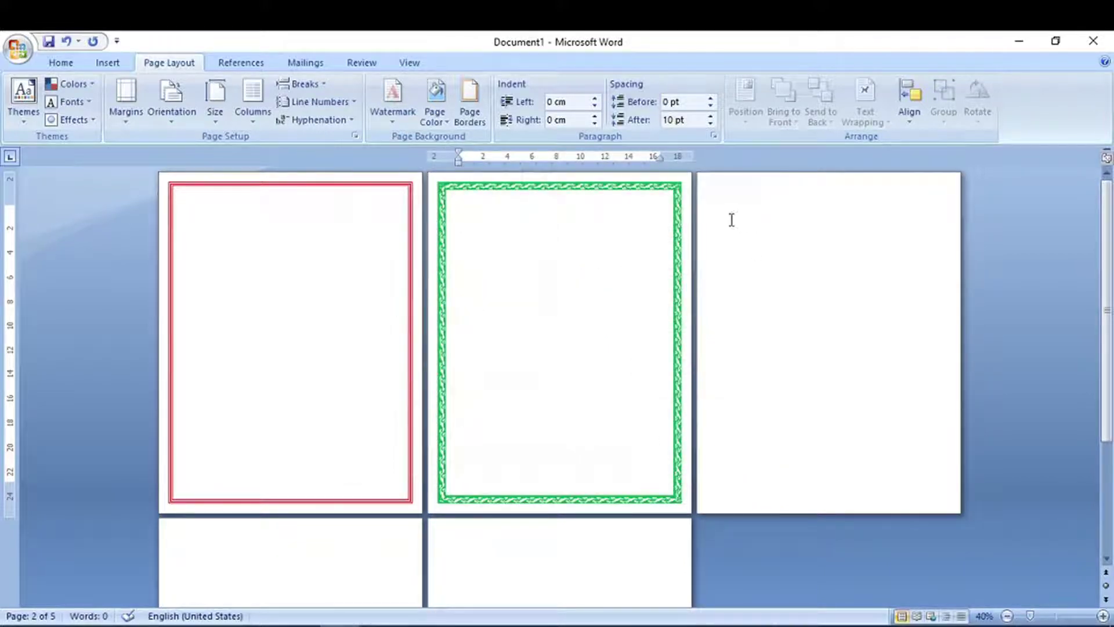
Choose the wave art design for page 3's border
click(714, 204)
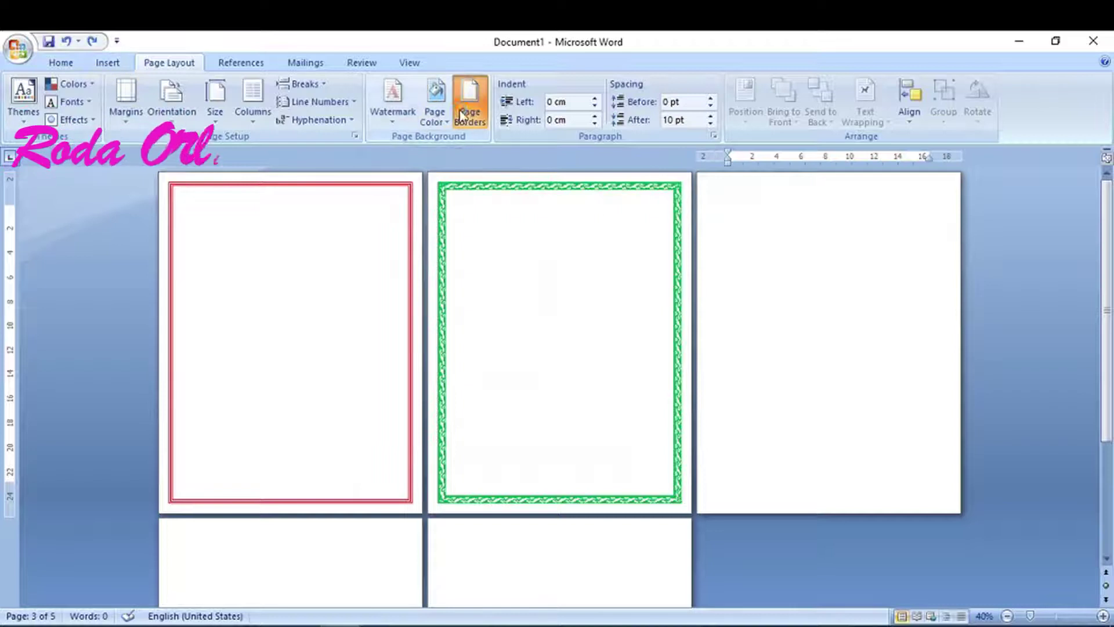
click(463, 114)
click(549, 432)
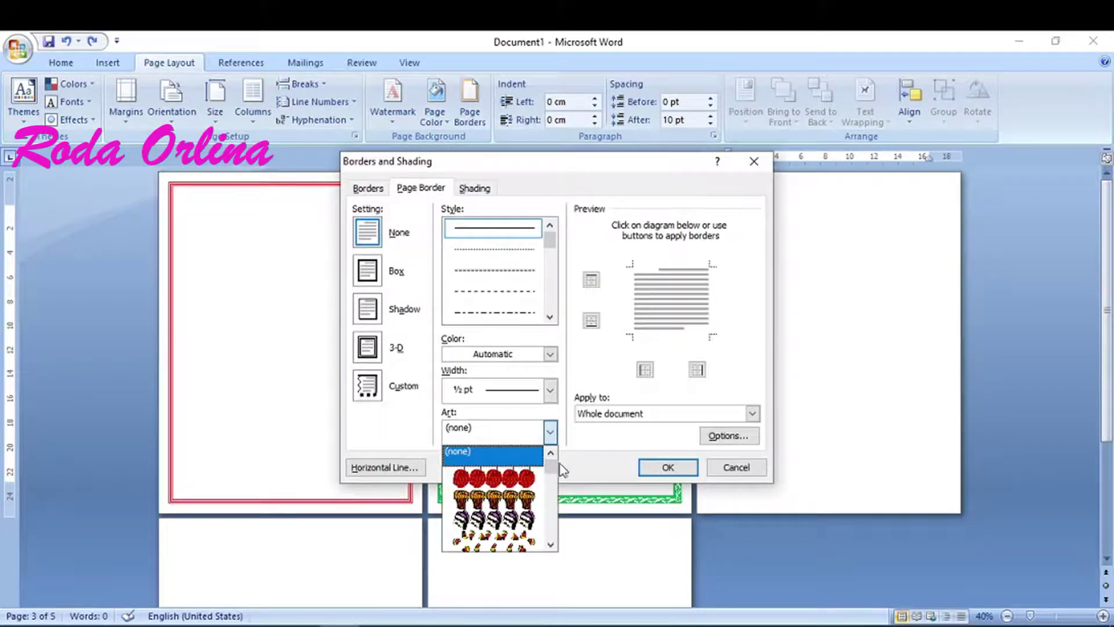
drag(550, 466, 552, 522)
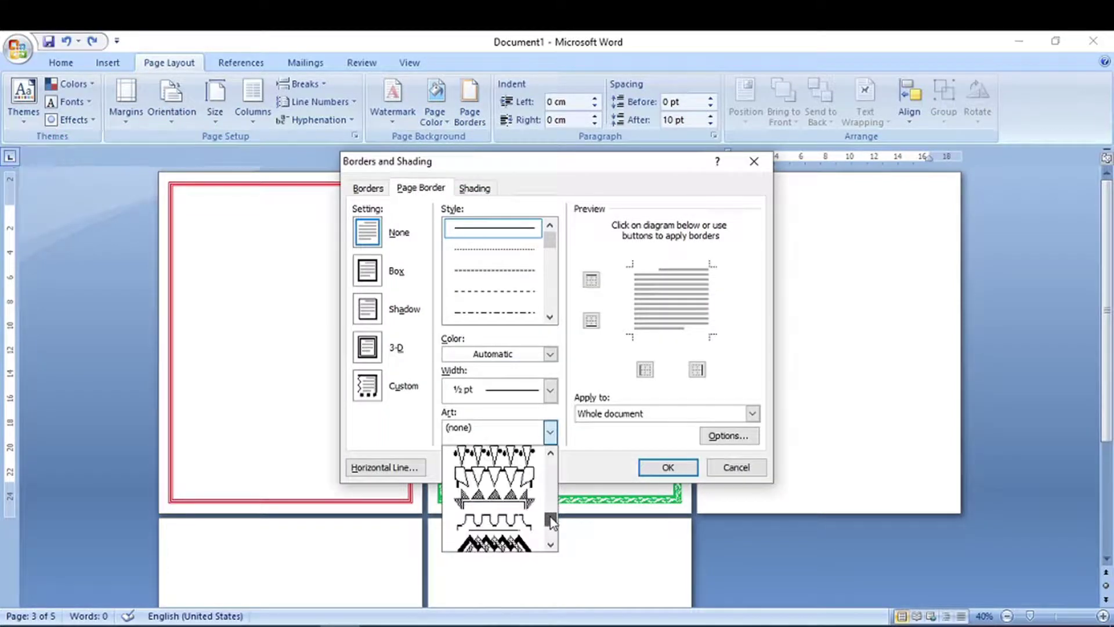
click(485, 452)
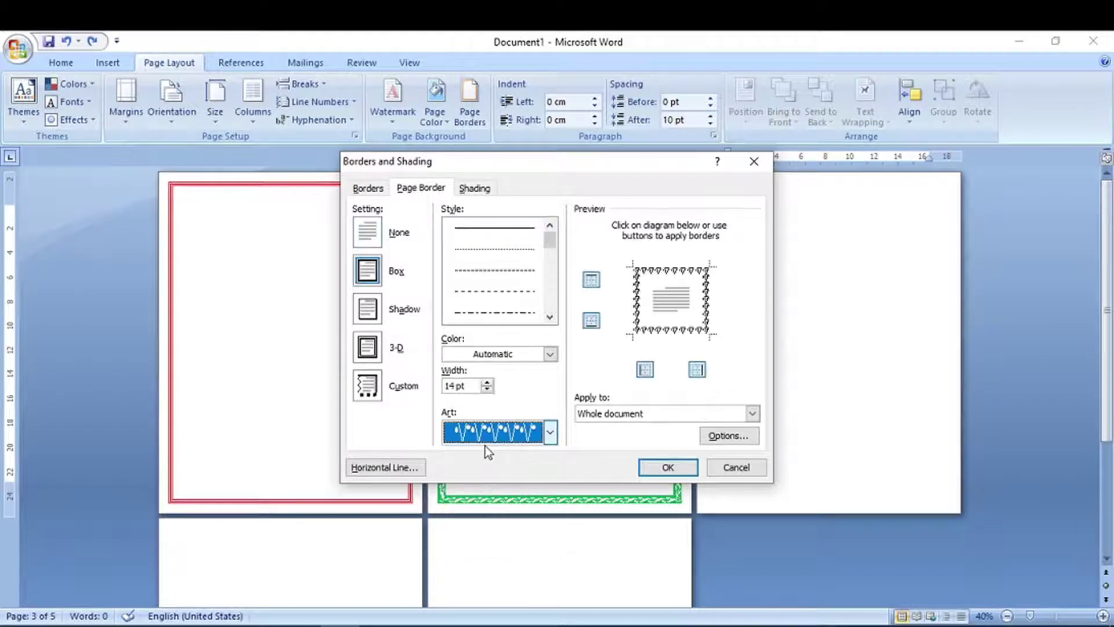
click(550, 432)
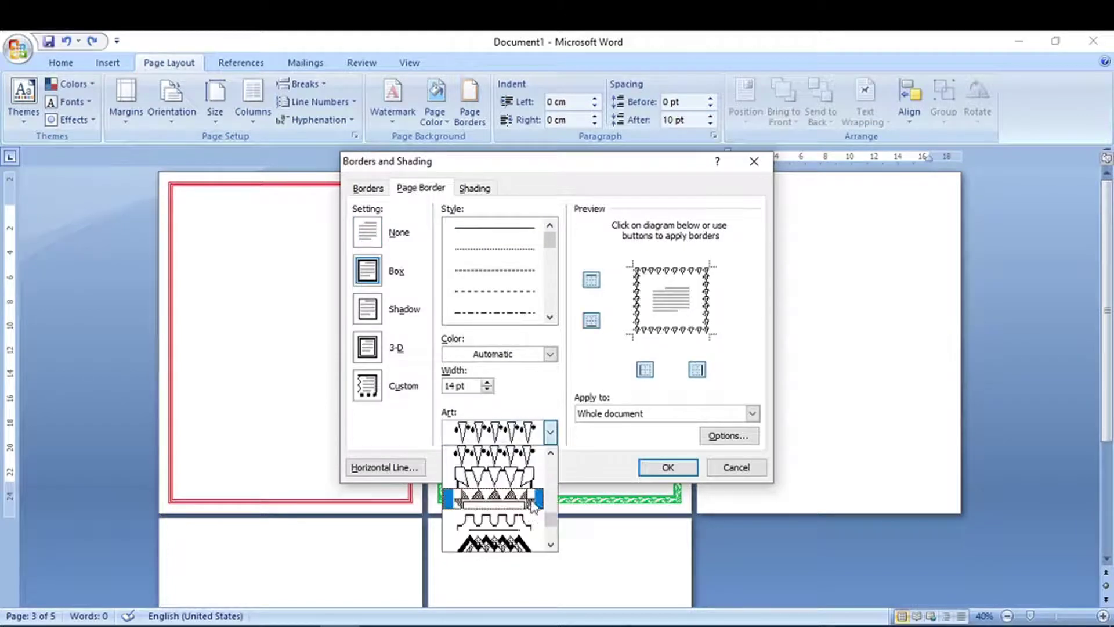
click(528, 509)
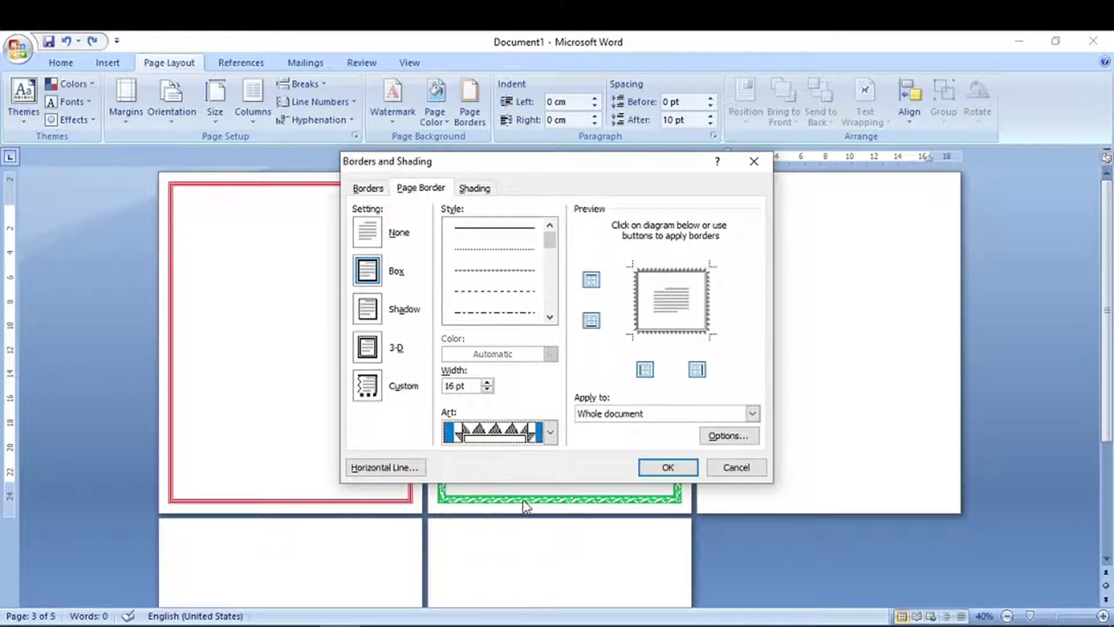
click(549, 432)
click(520, 522)
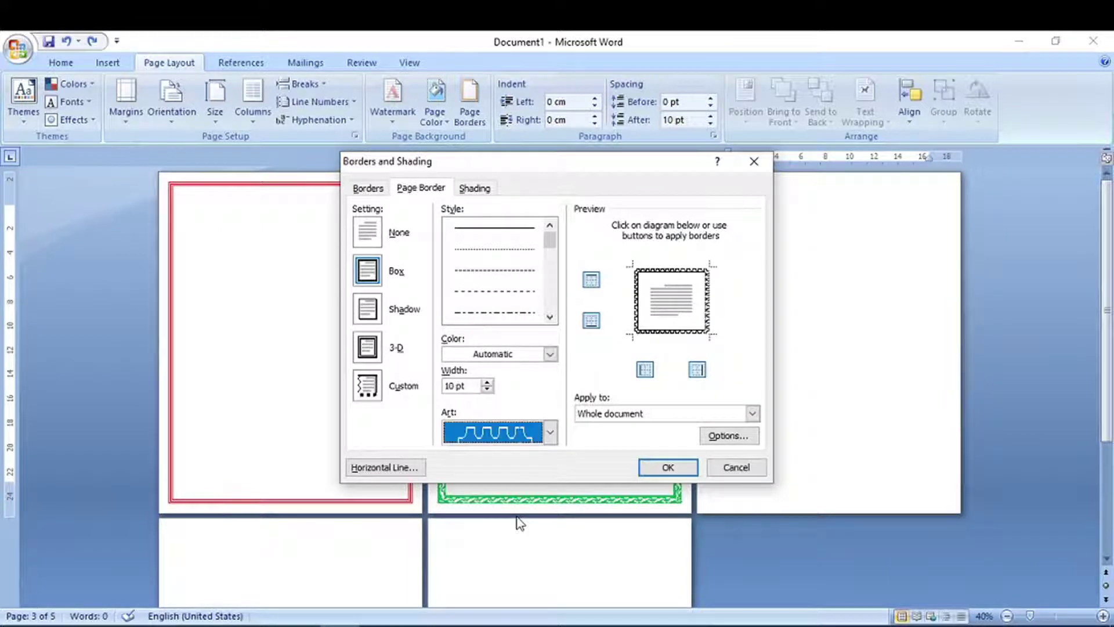
Make the wave border purple and 25 pt wide
click(546, 354)
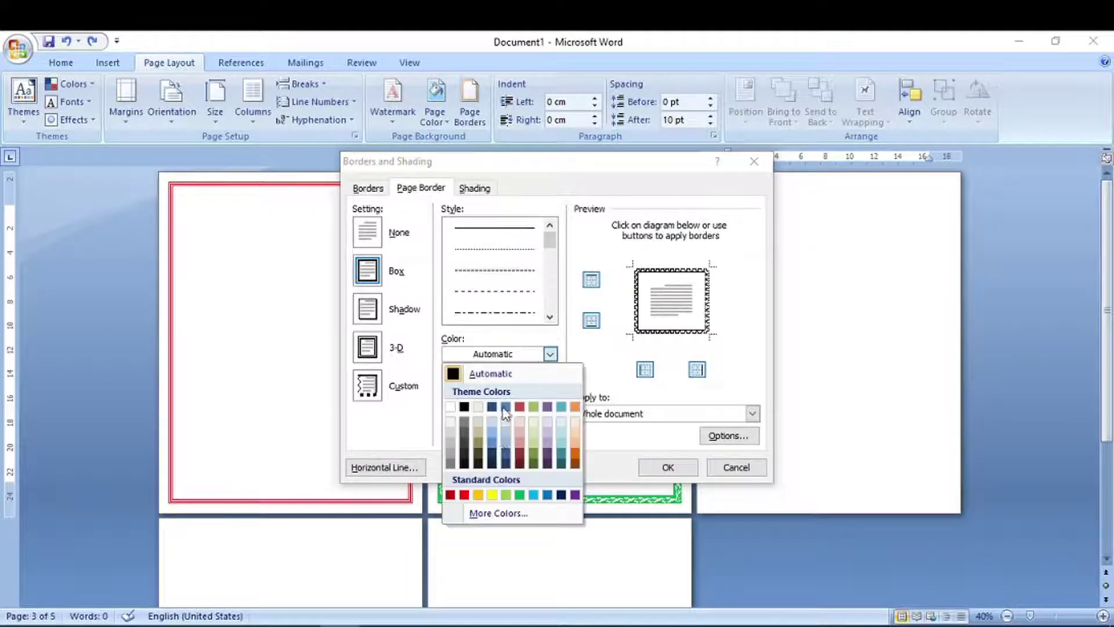
click(575, 495)
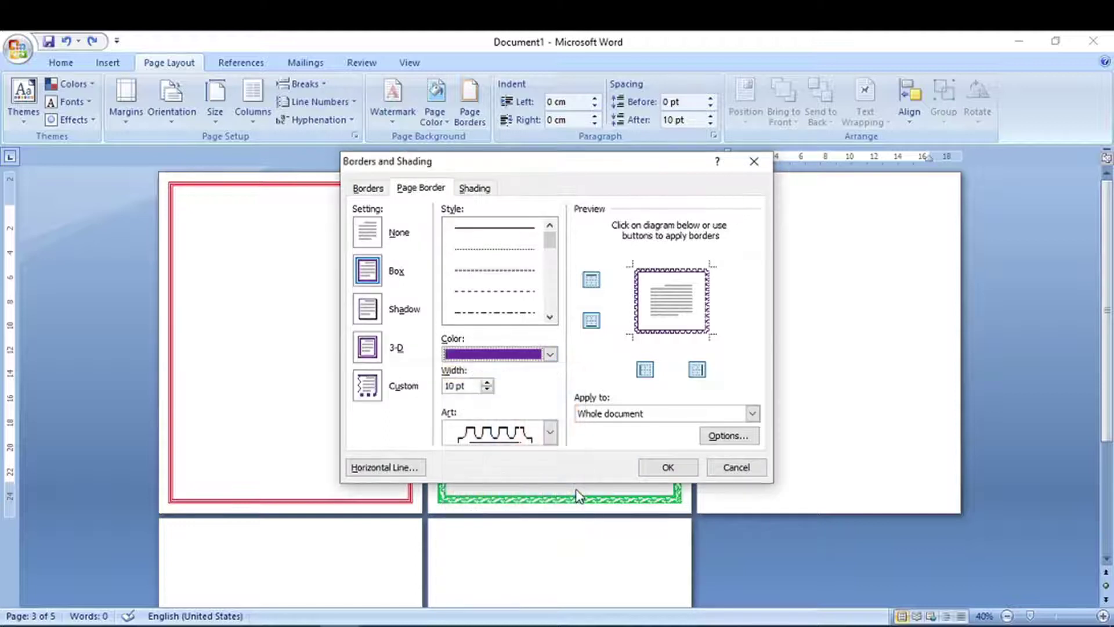
click(488, 383)
click(487, 384)
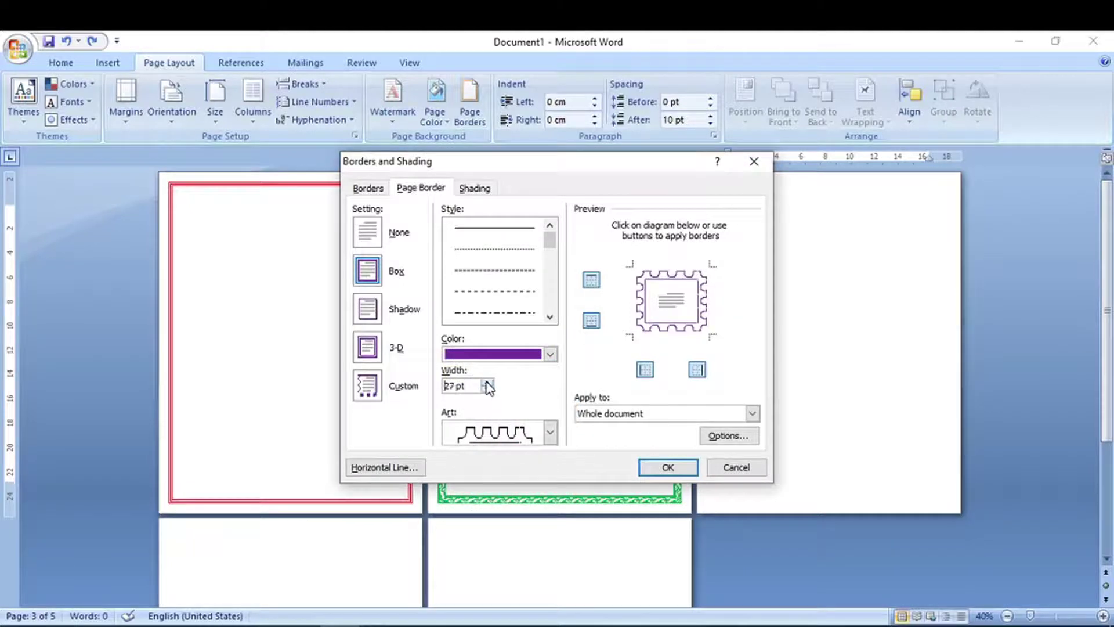
click(487, 389)
click(487, 389)
click(488, 389)
click(487, 390)
Limit the purple wave border to this section and confirm it
click(614, 413)
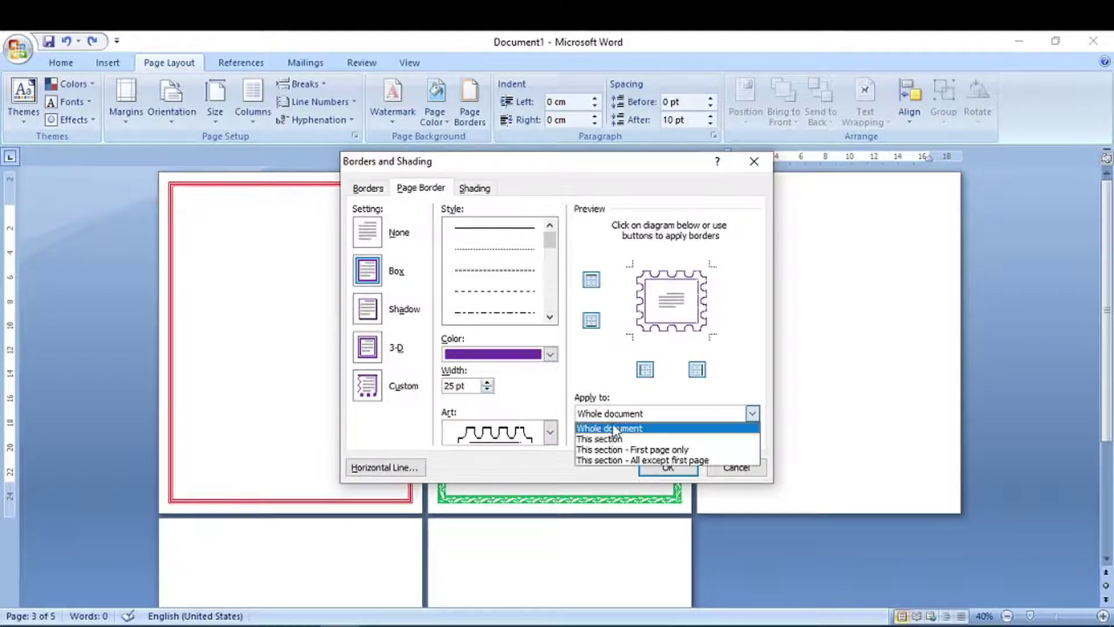
click(612, 439)
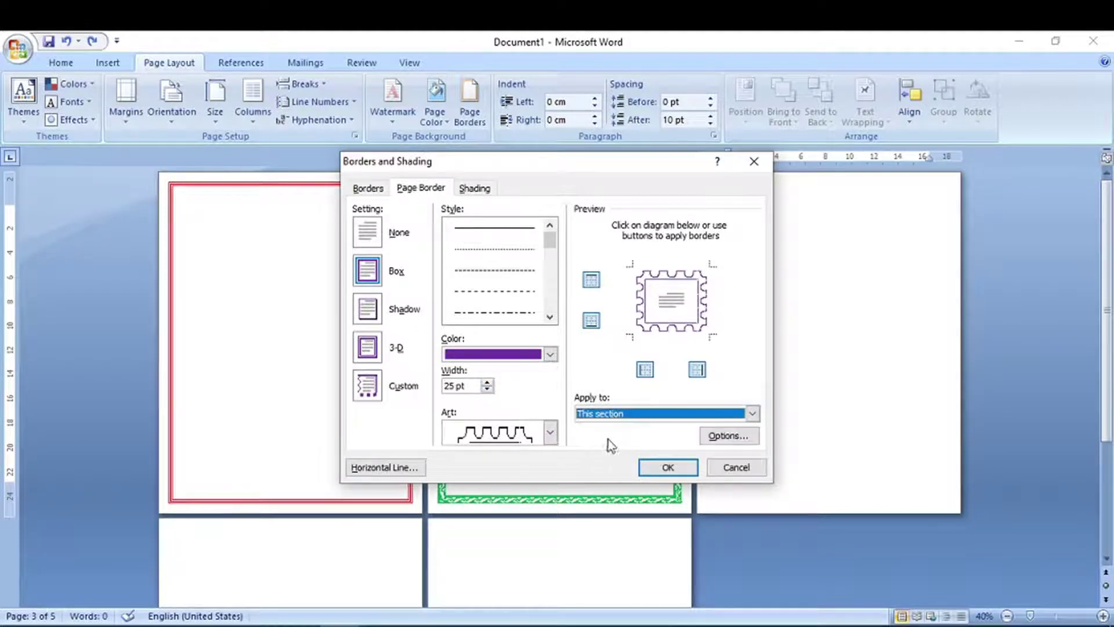
click(668, 467)
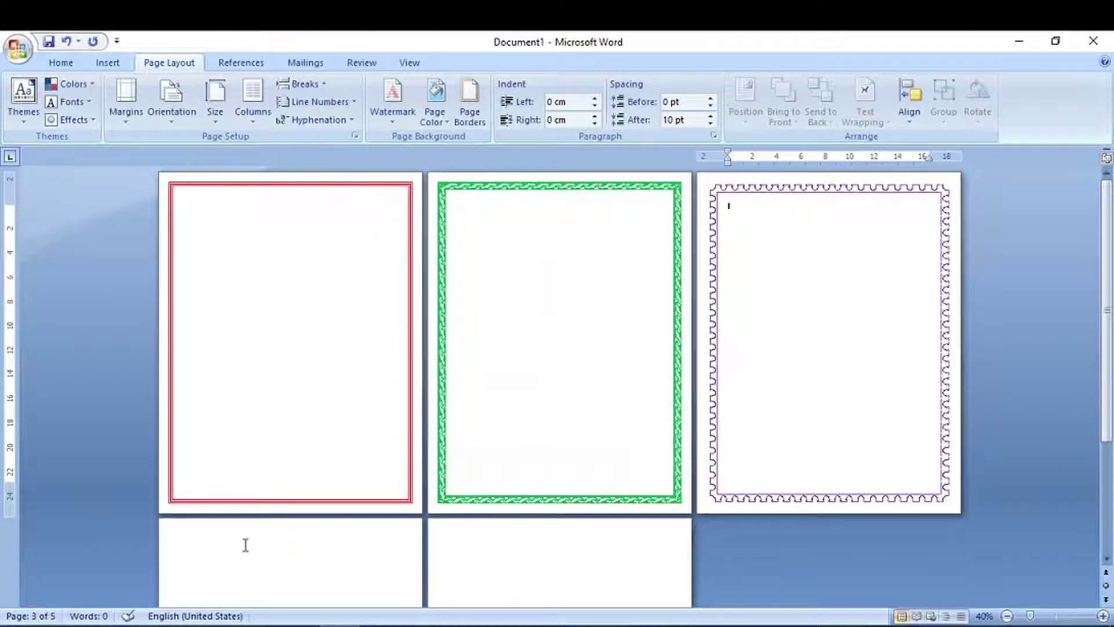
click(211, 542)
Choose the red hearts art design for page 4's border
ctrl+scroll(497, 479, down, 2)
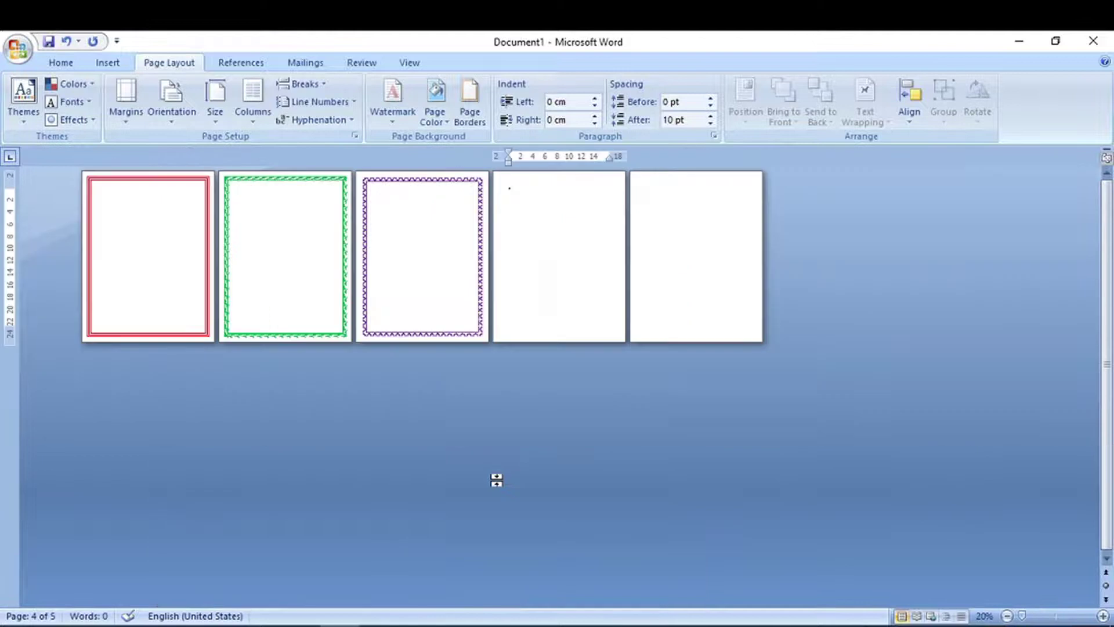
ctrl+scroll(496, 479, up, 1)
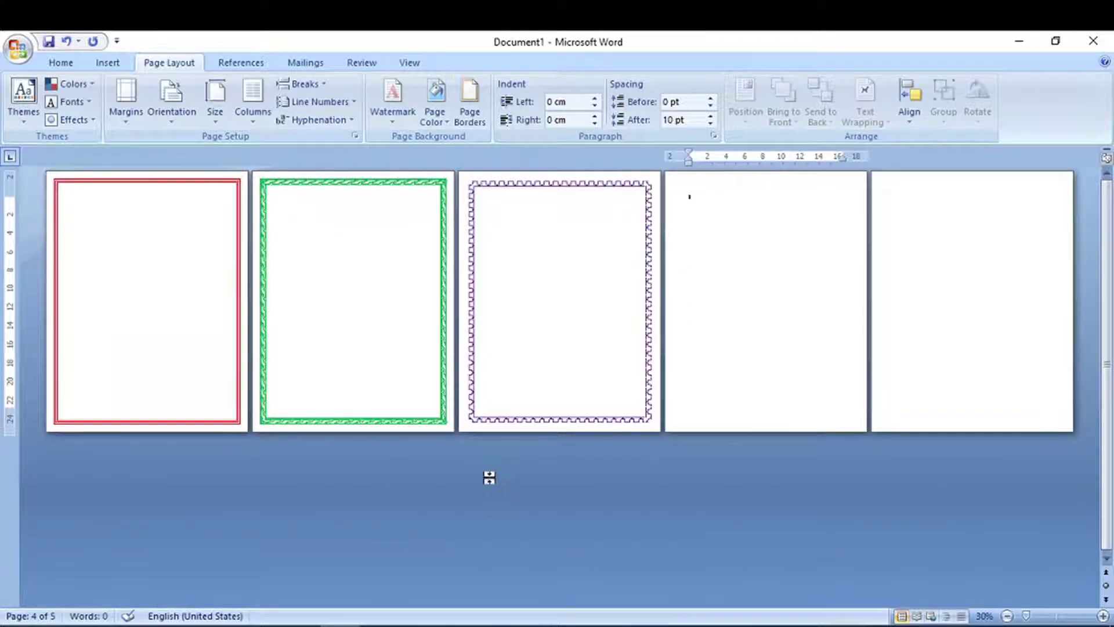
click(470, 101)
click(548, 434)
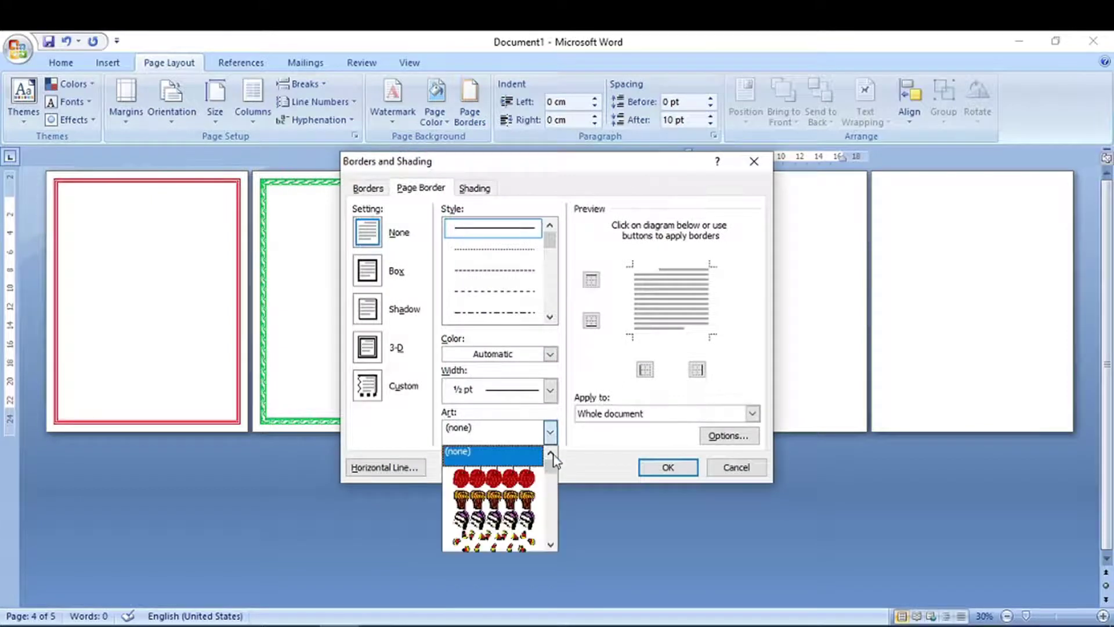
scroll(528, 523, down, 2)
scroll(510, 522, down, 3)
scroll(499, 522, down, 3)
click(490, 522)
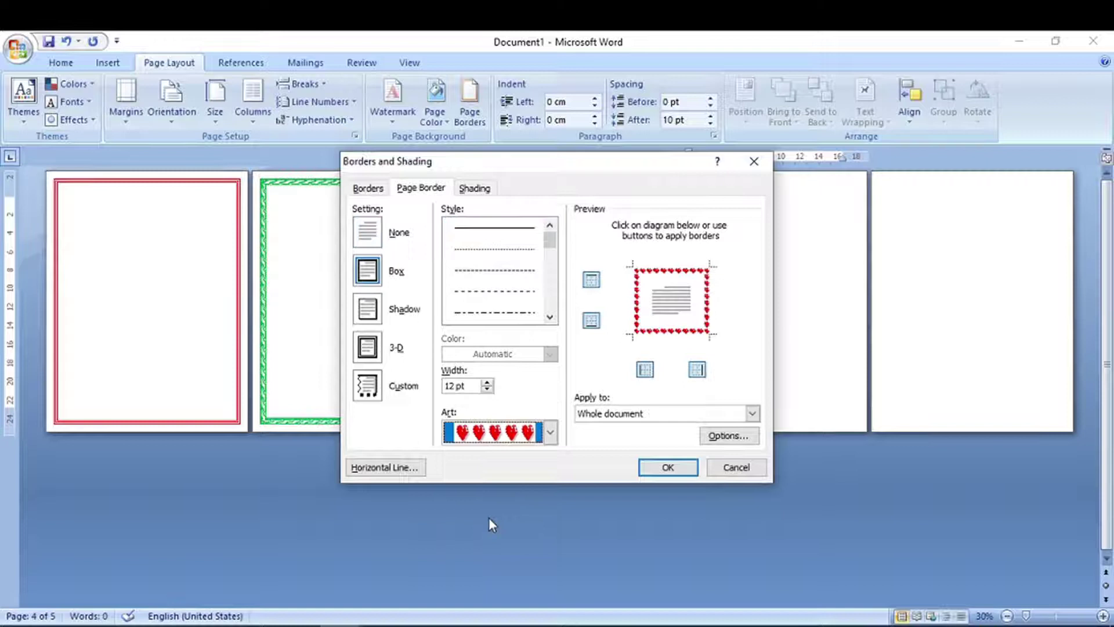
Widen the hearts border to 20 pt
click(487, 383)
click(488, 382)
click(488, 382)
click(488, 382)
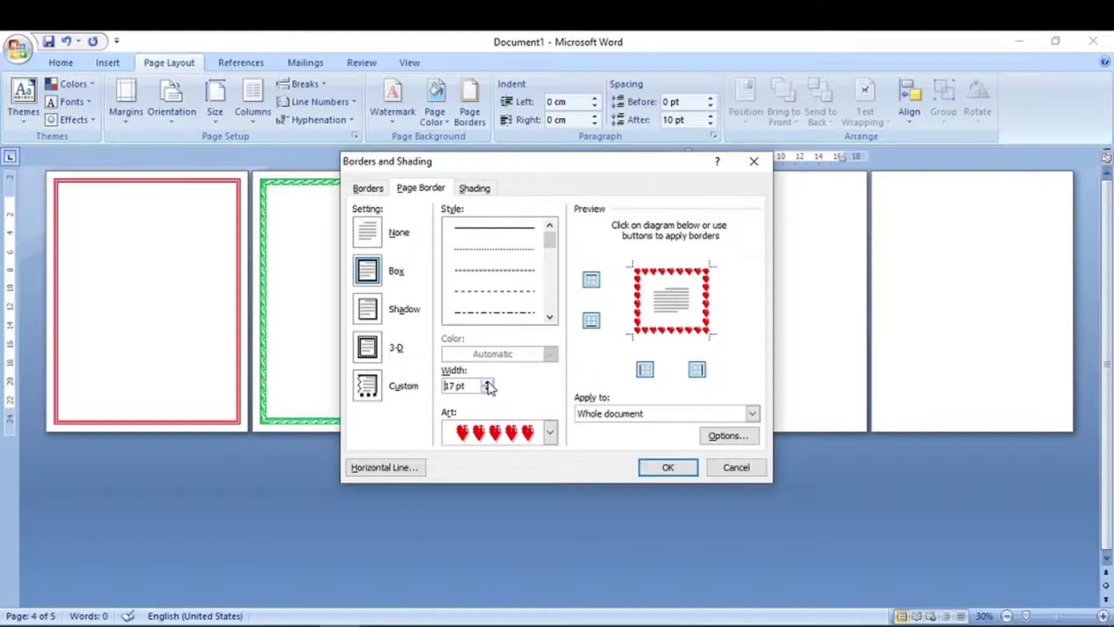
click(488, 383)
click(488, 382)
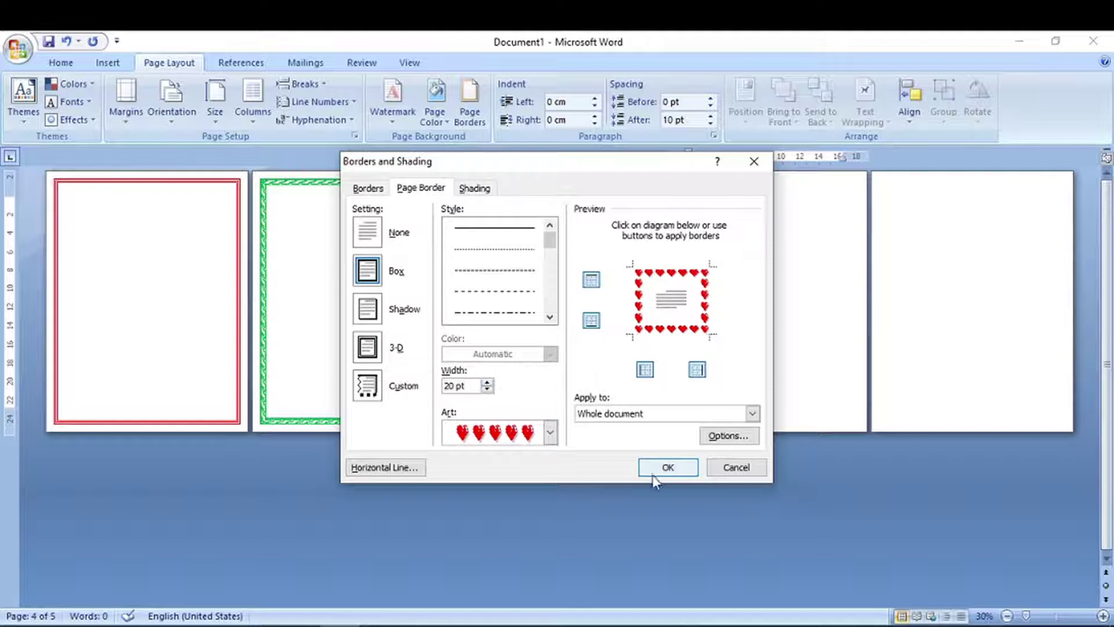
Apply the hearts border to this section only and confirm it
click(617, 414)
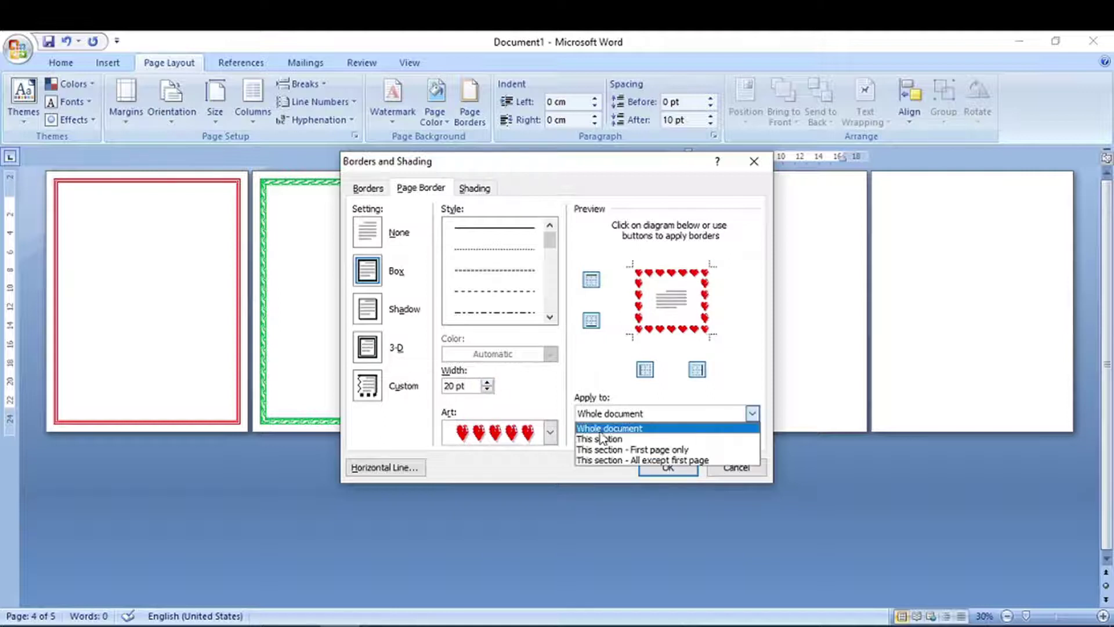
click(602, 439)
click(603, 416)
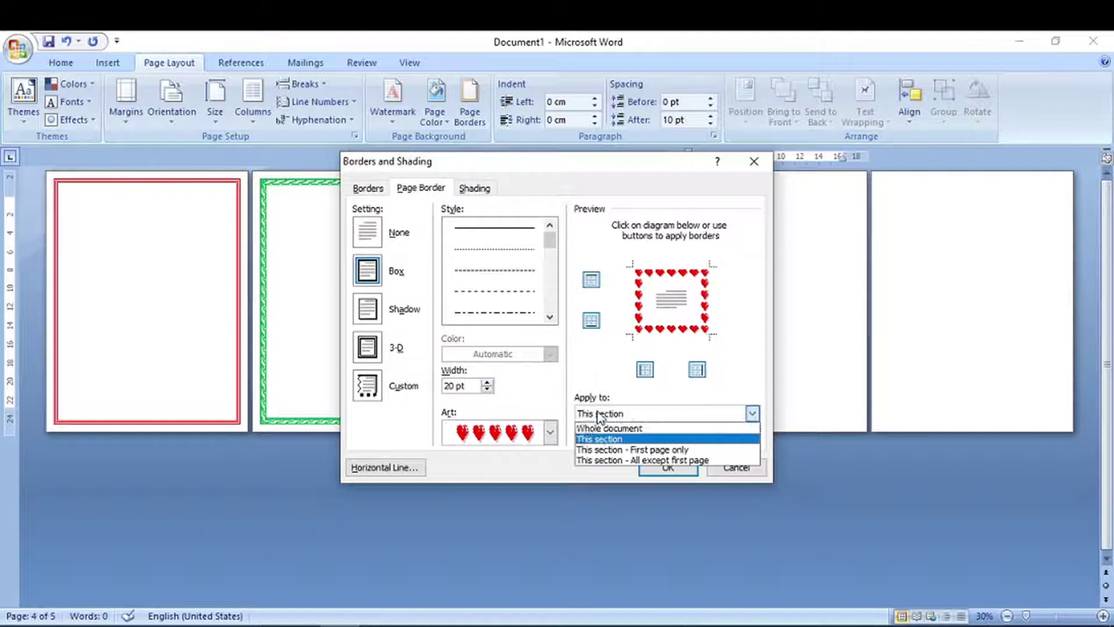
click(609, 440)
click(647, 415)
click(659, 475)
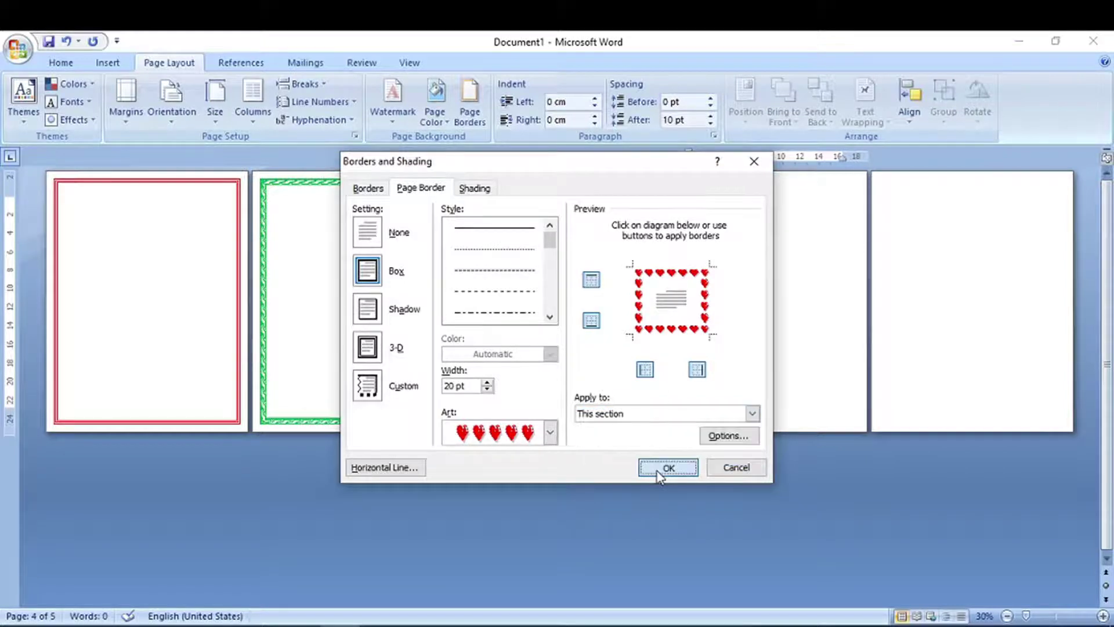
click(666, 468)
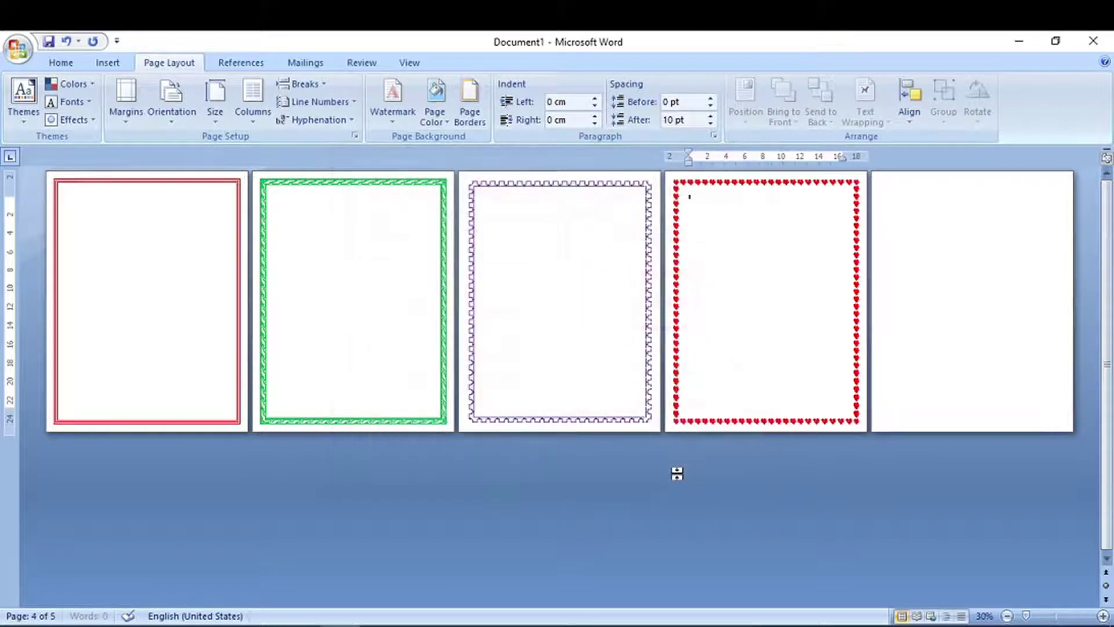
click(896, 202)
Give page 5 a cyan 3 pt solid single-line Box border for this section only
click(469, 98)
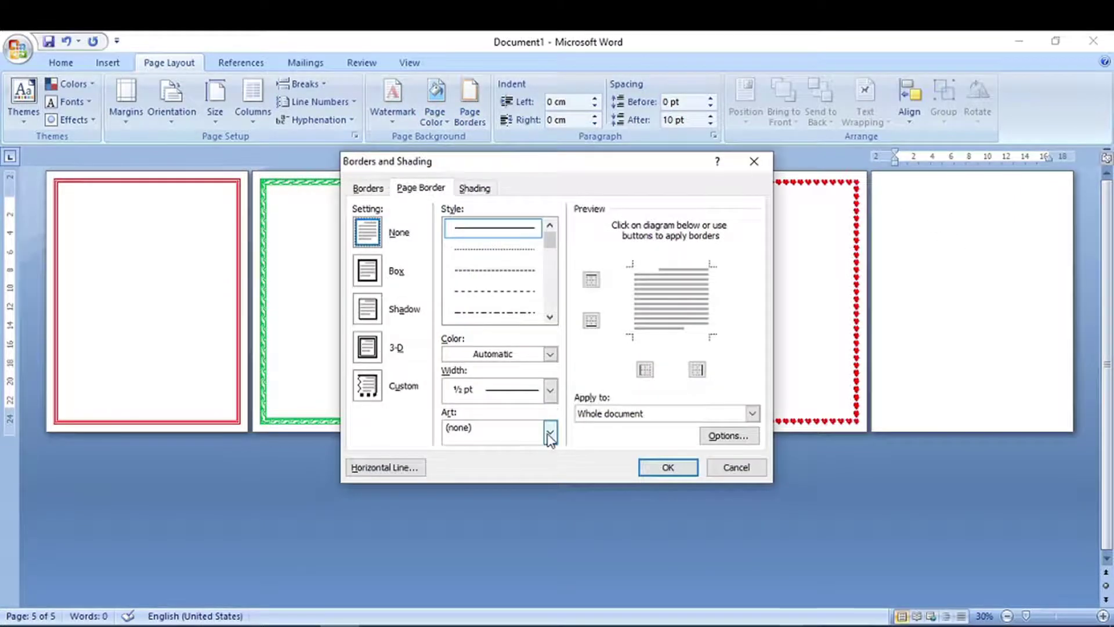
click(550, 434)
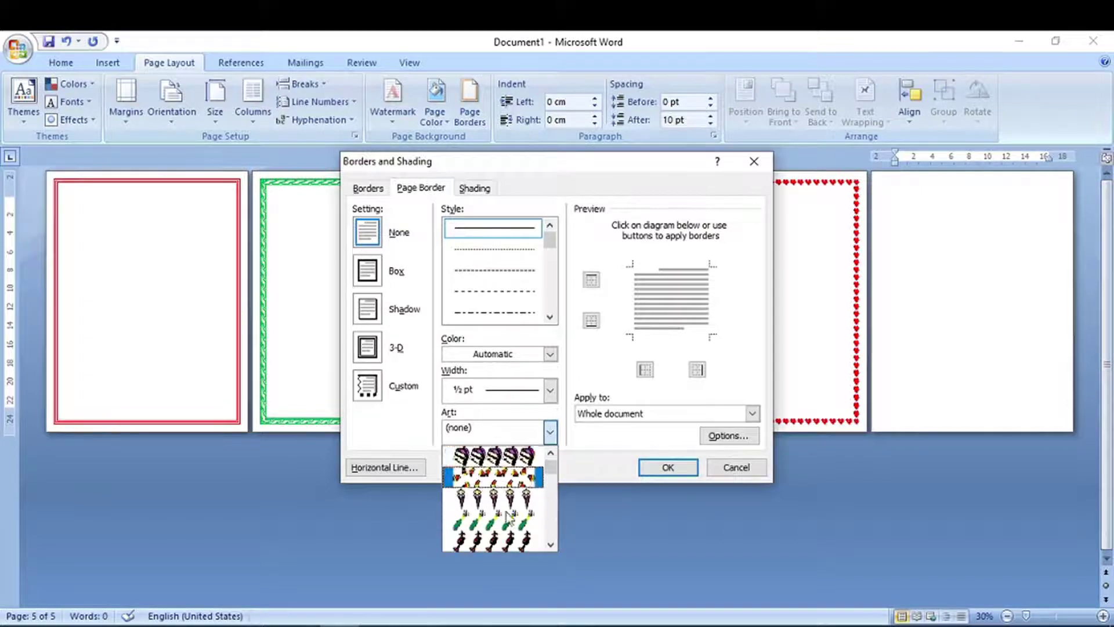
mouse_move(550, 243)
mouse_down()
mouse_move(549, 309)
mouse_move(550, 249)
mouse_move(553, 300)
mouse_move(513, 298)
mouse_up()
click(512, 293)
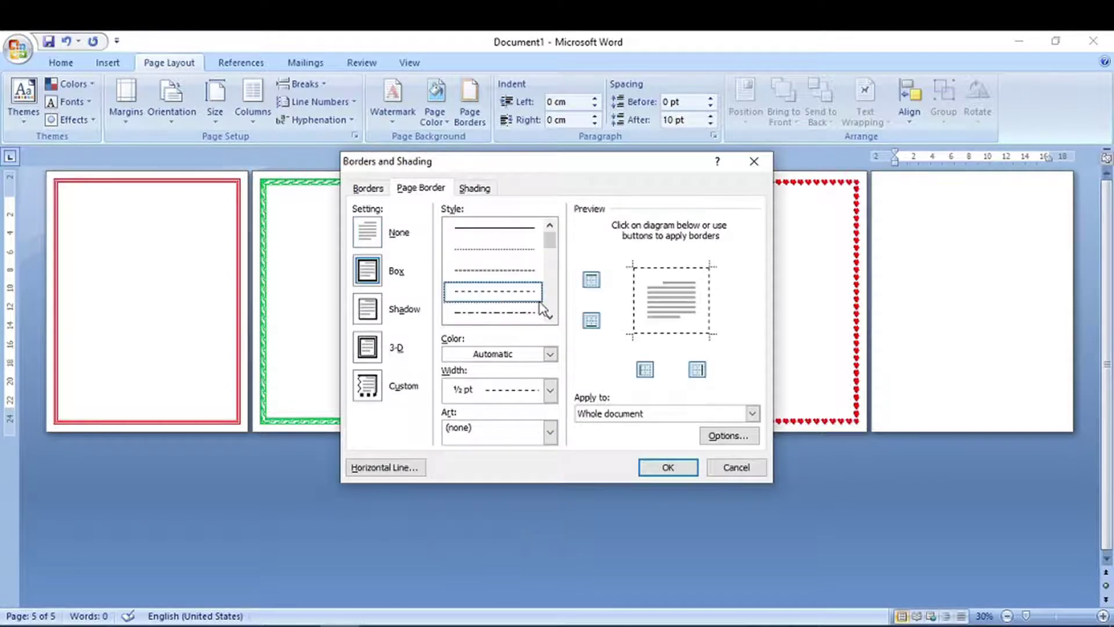
drag(550, 239, 549, 303)
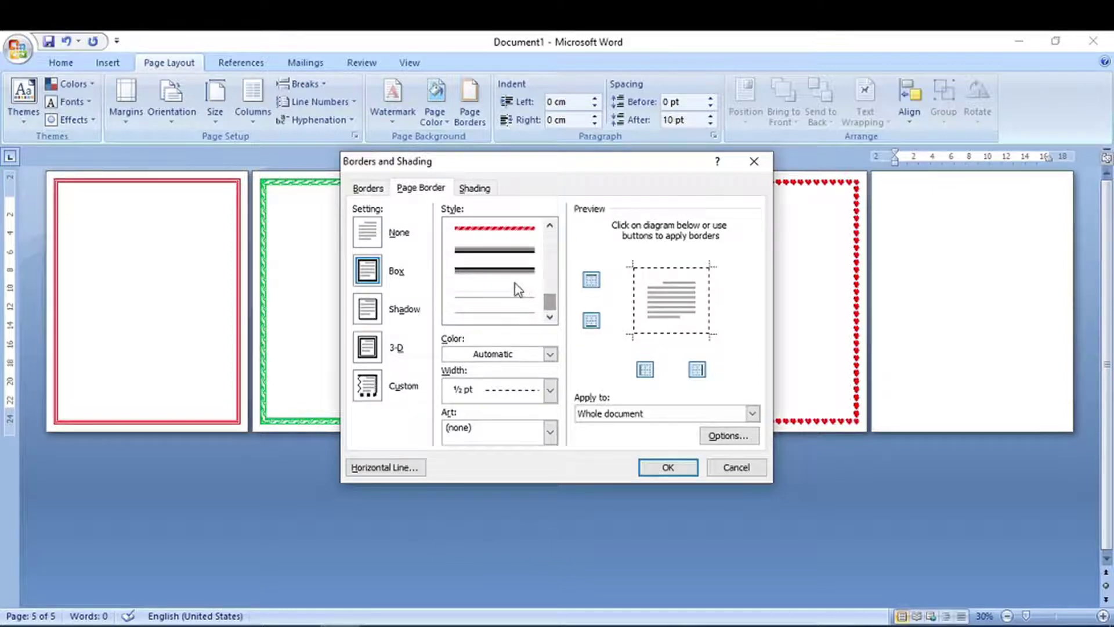
click(495, 255)
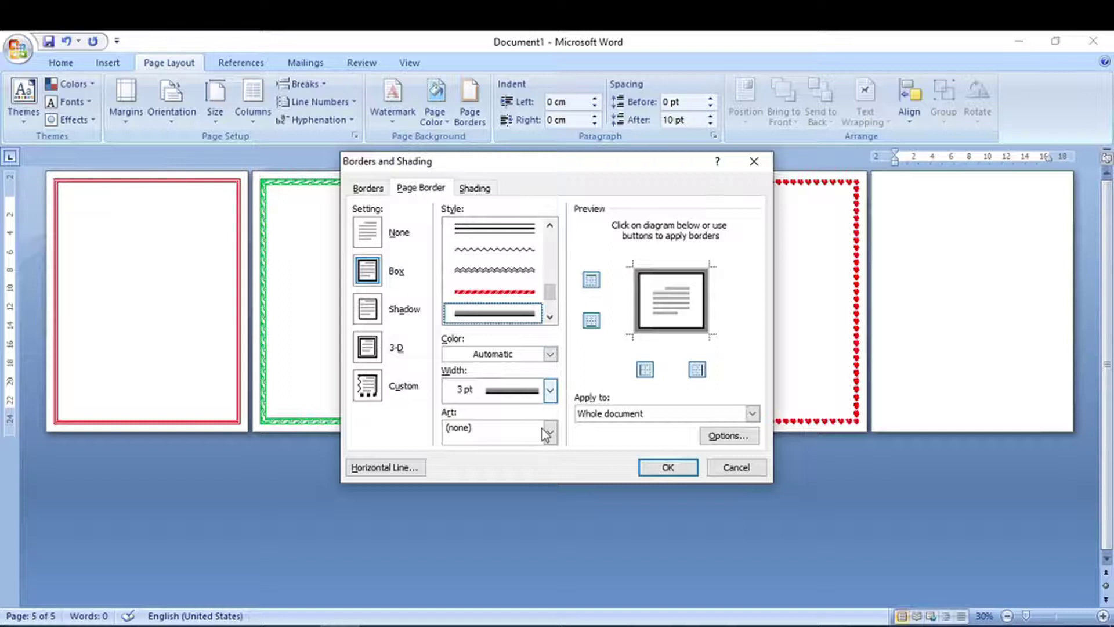
click(534, 356)
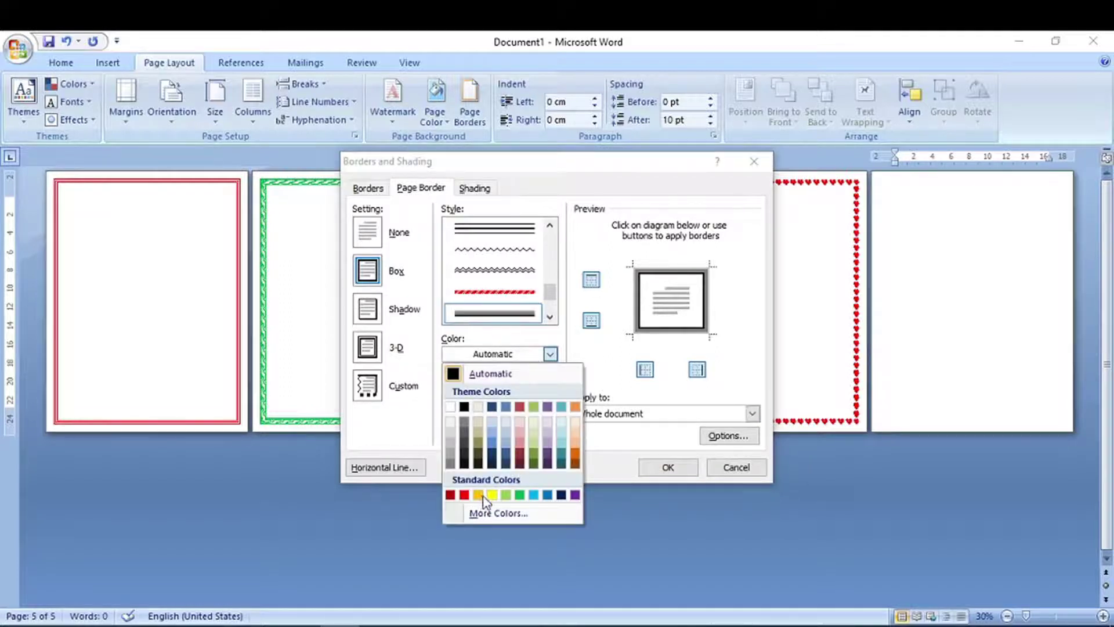
click(533, 495)
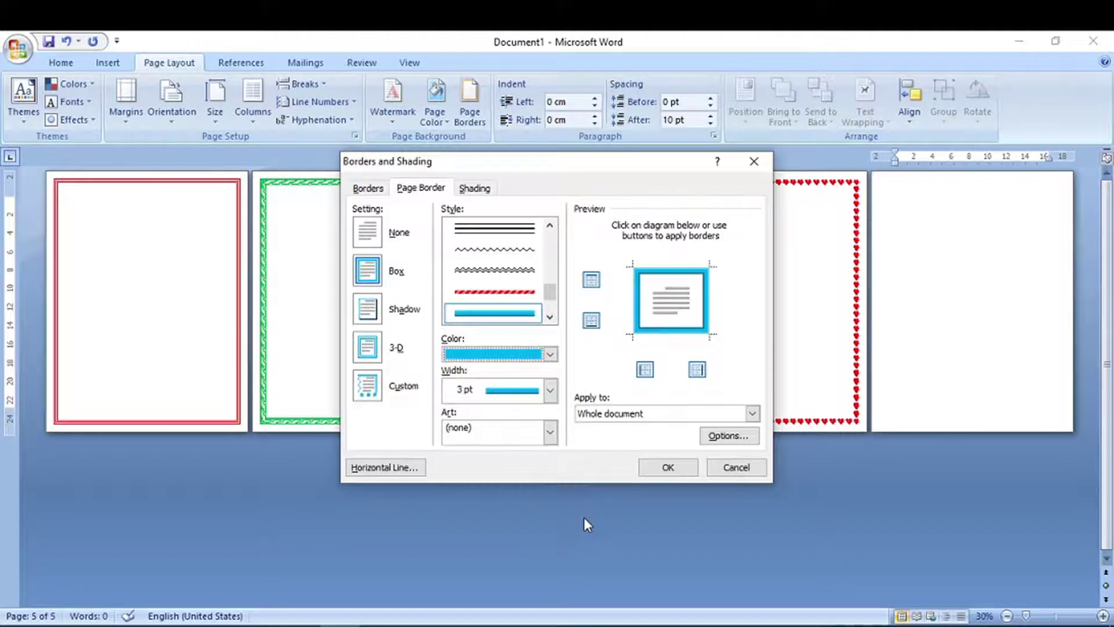
click(638, 415)
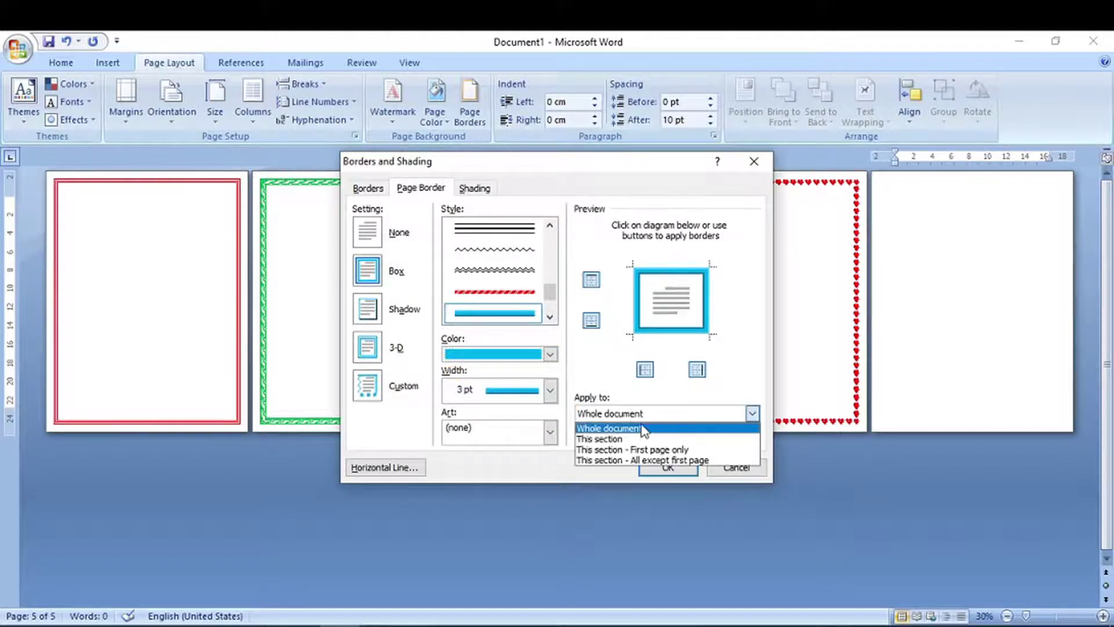
click(662, 435)
click(659, 473)
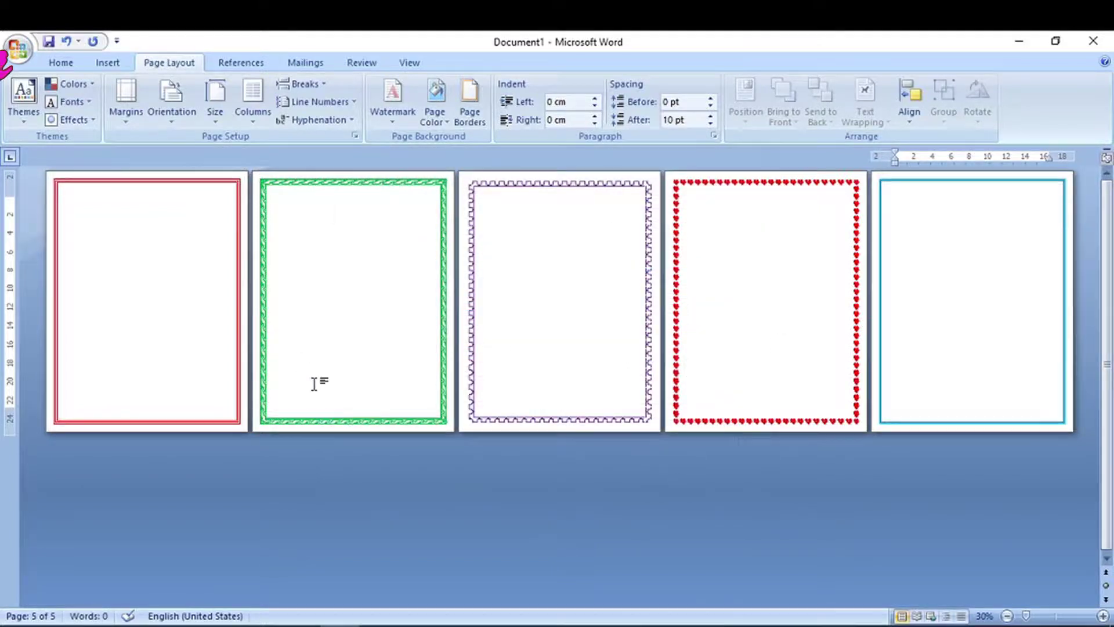
scroll(316, 384, up, 3)
scroll(316, 384, up, 3)
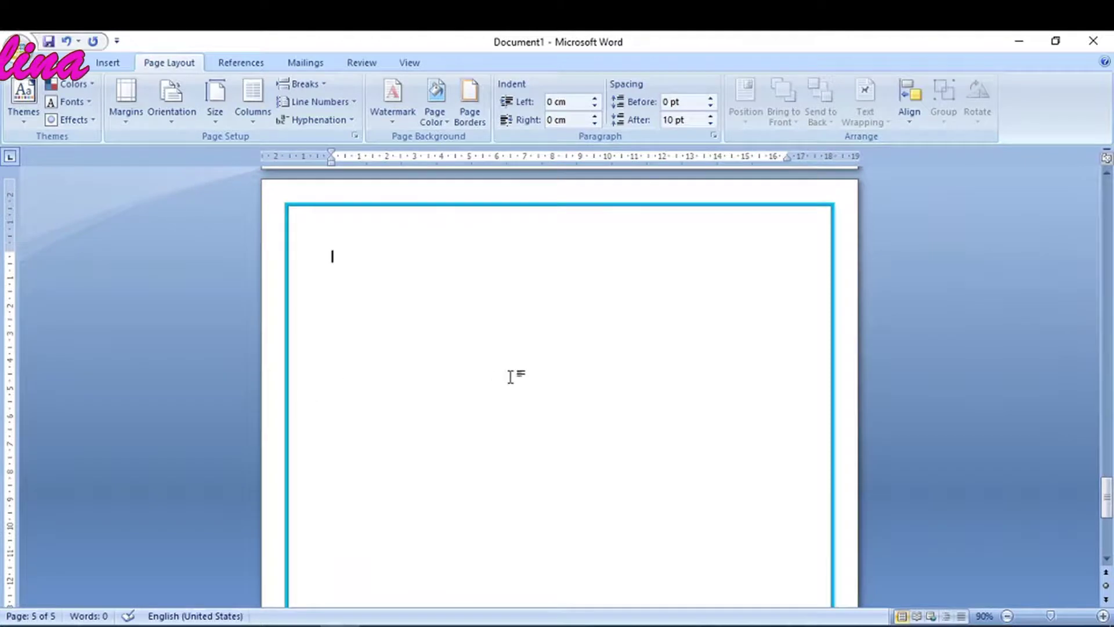
scroll(511, 374, up, 3)
scroll(511, 374, up, 4)
scroll(511, 375, up, 1)
drag(1107, 444, 1110, 192)
ctrl+scroll(799, 321, down, 2)
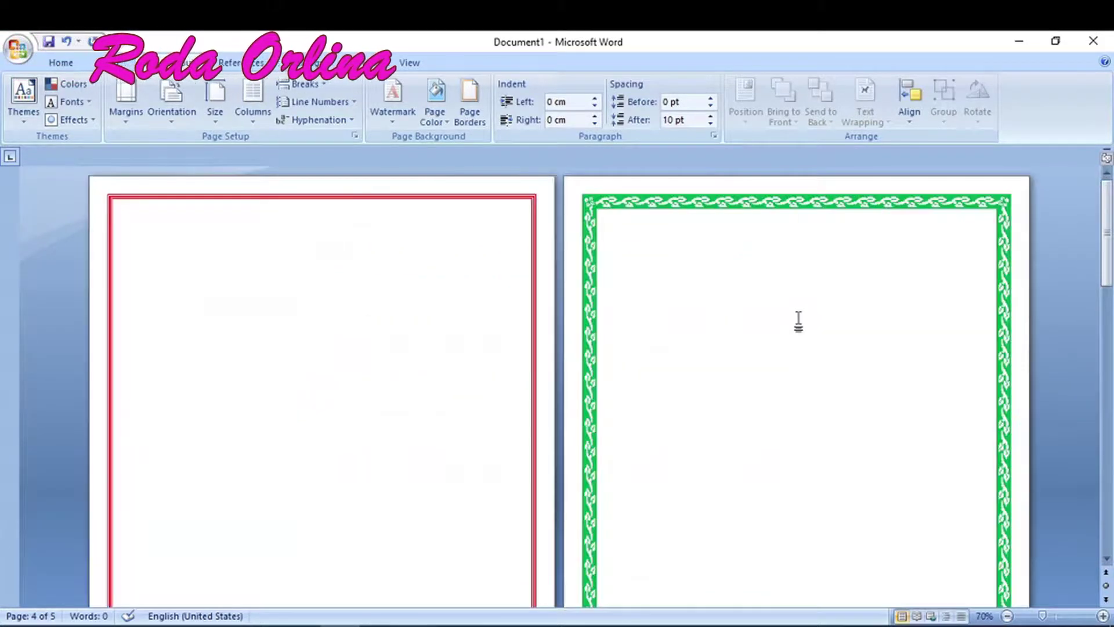
ctrl+scroll(799, 321, down, 4)
ctrl+scroll(801, 318, up, 3)
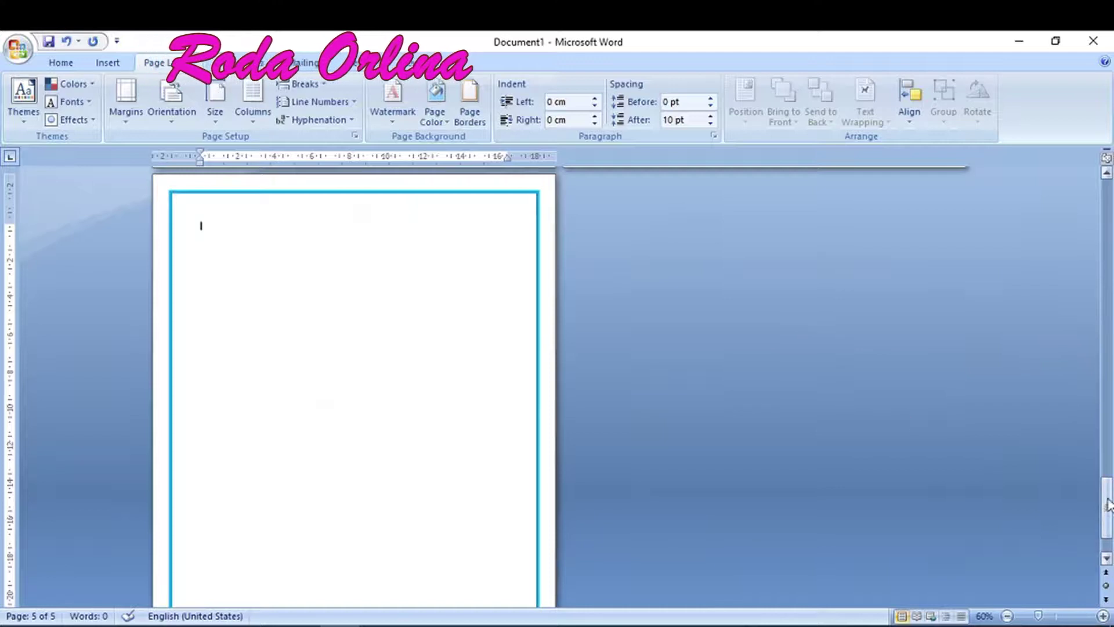
drag(1108, 504, 1108, 191)
Generate three paragraphs of sample text on page 1 with =RAND()
ctrl+scroll(322, 265, up, 4)
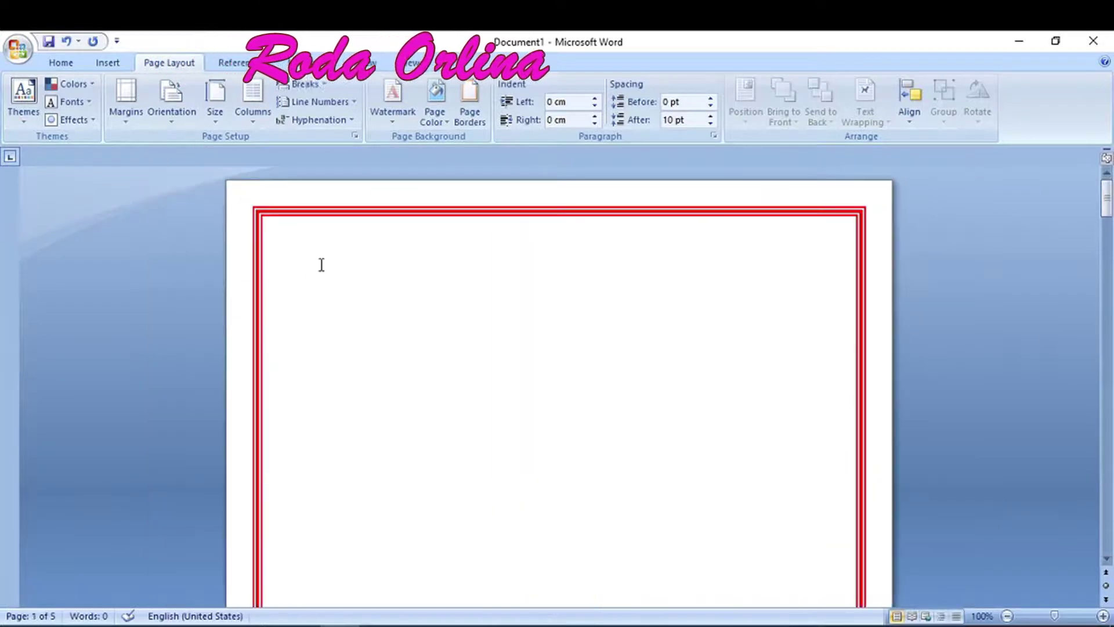
click(321, 265)
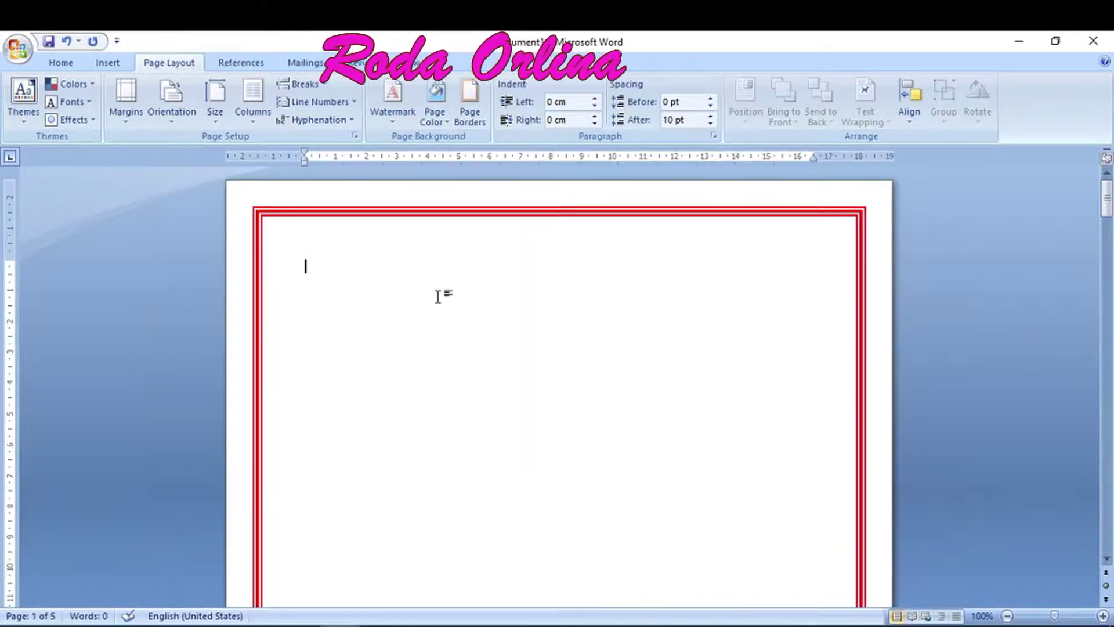
text(=)
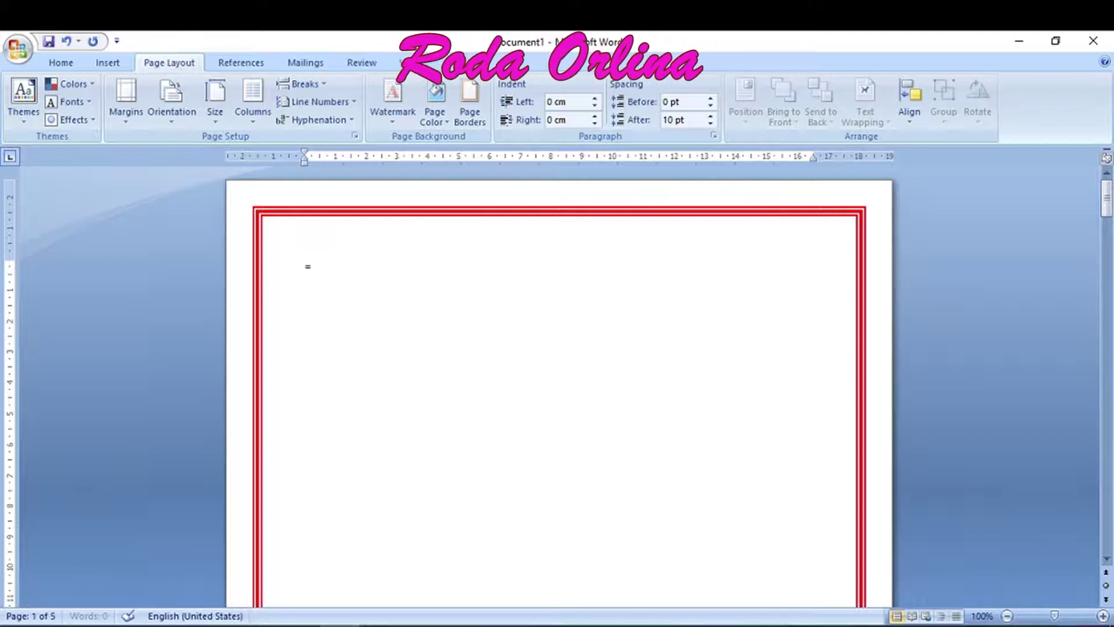
text(RAND())
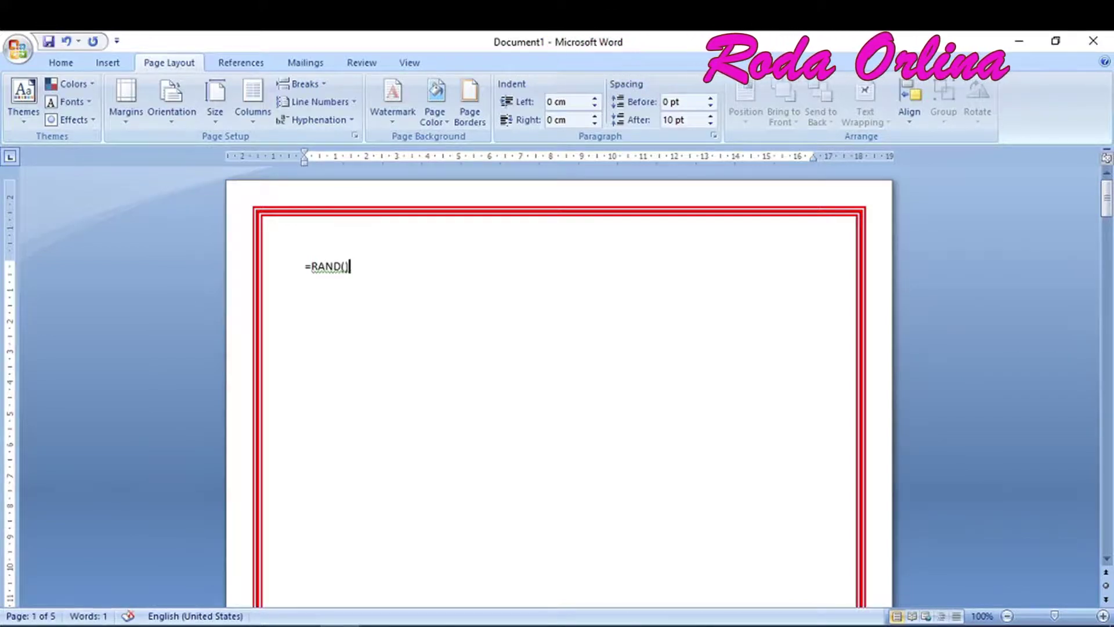
key(Return)
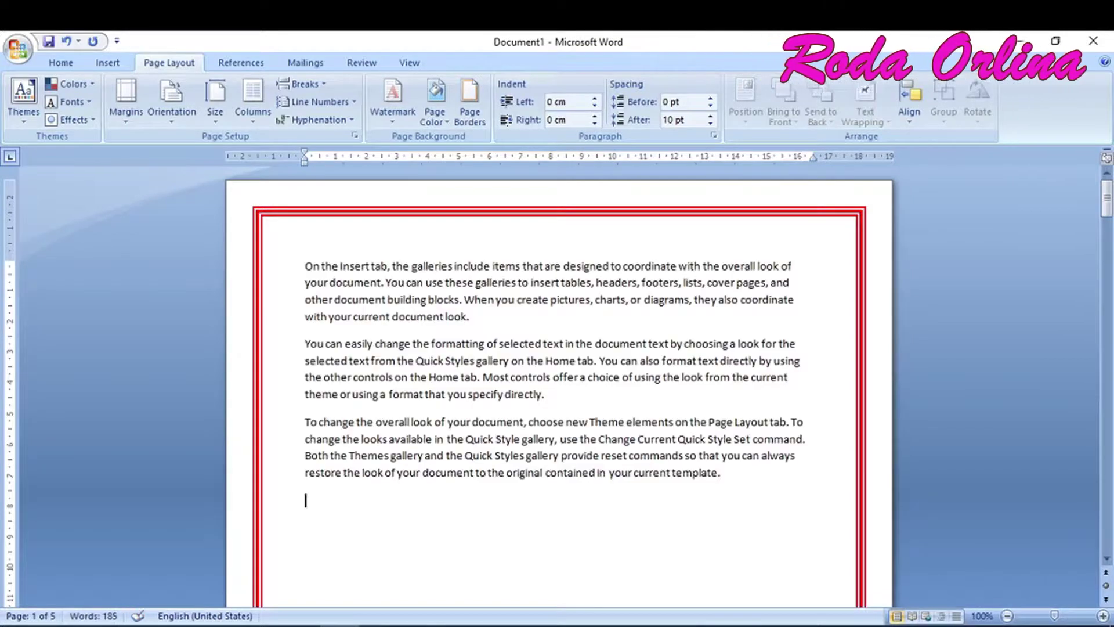
scroll(685, 364, down, 2)
scroll(685, 364, down, 2)
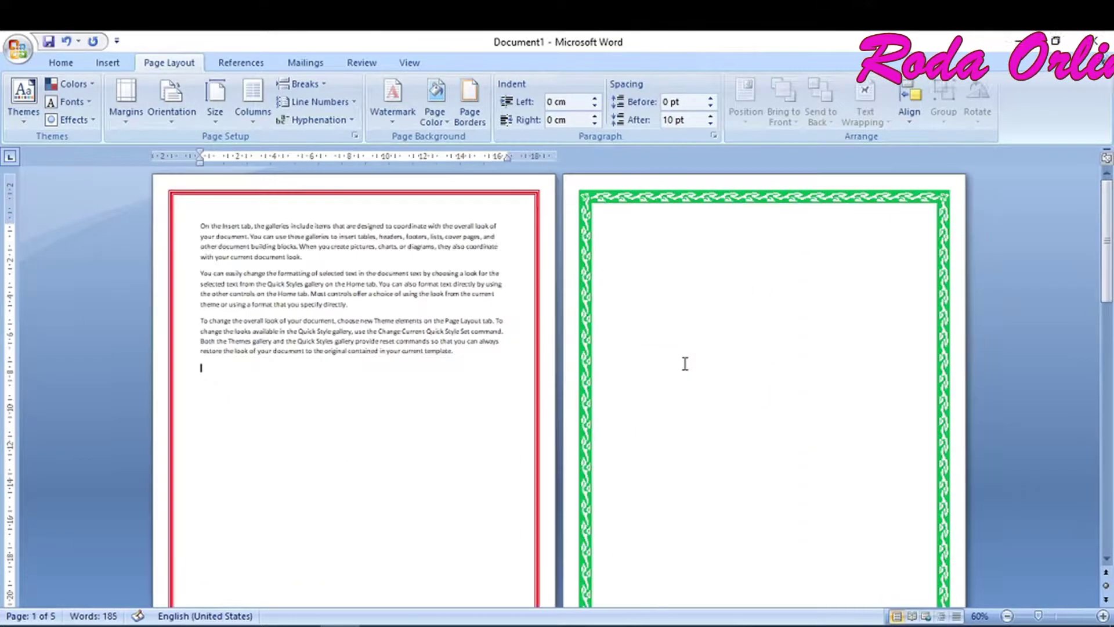
scroll(685, 364, down, 1)
Double page one's sample text to six paragraphs and paste a copy onto page two
scroll(684, 364, down, 1)
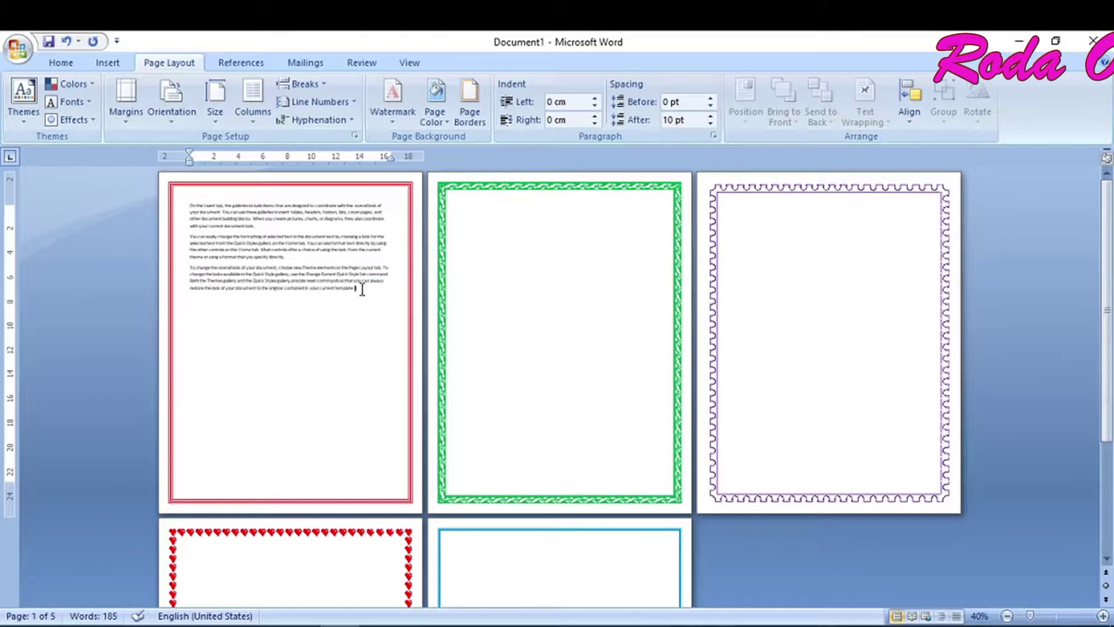
drag(362, 289, 203, 211)
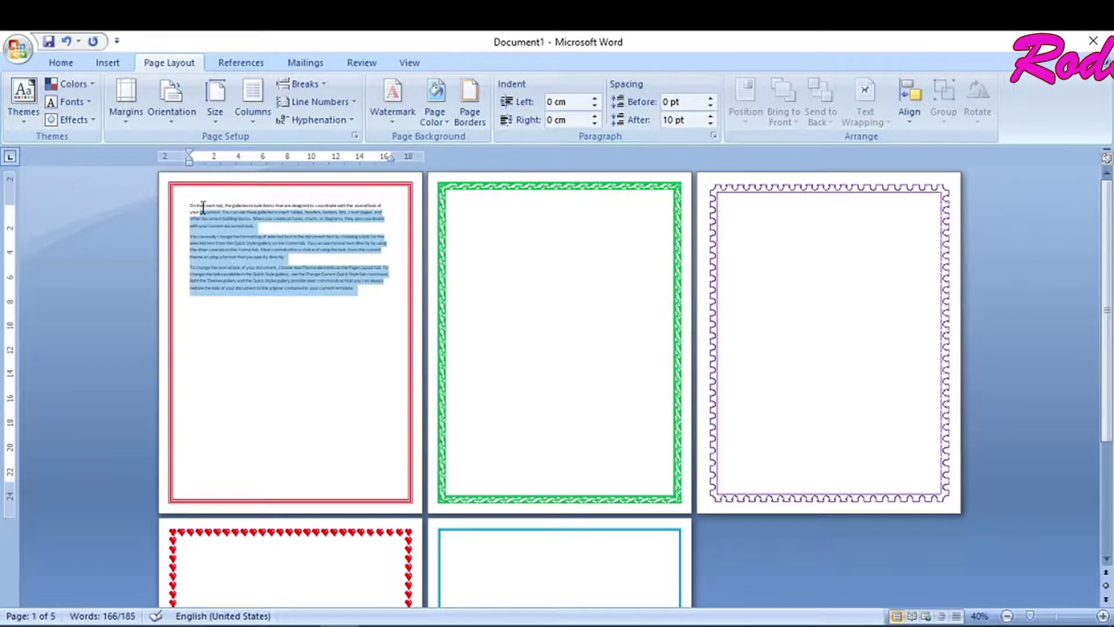
scroll(309, 434, up, 2)
key(ctrl+v)
click(639, 238)
scroll(640, 267, down, 1)
scroll(640, 267, up, 1)
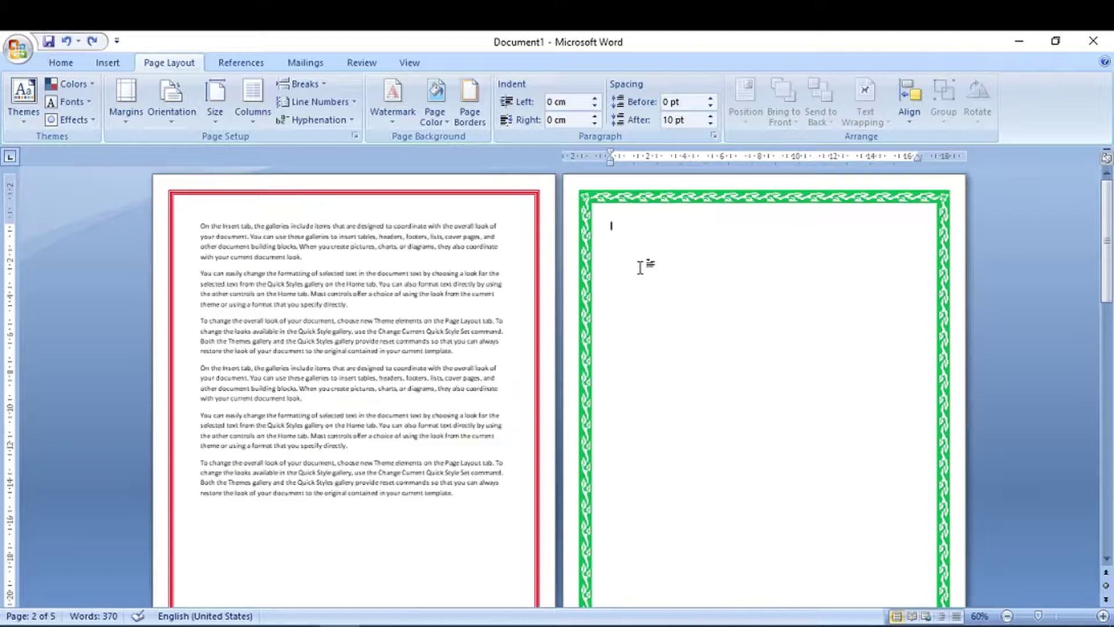
key(ctrl+v)
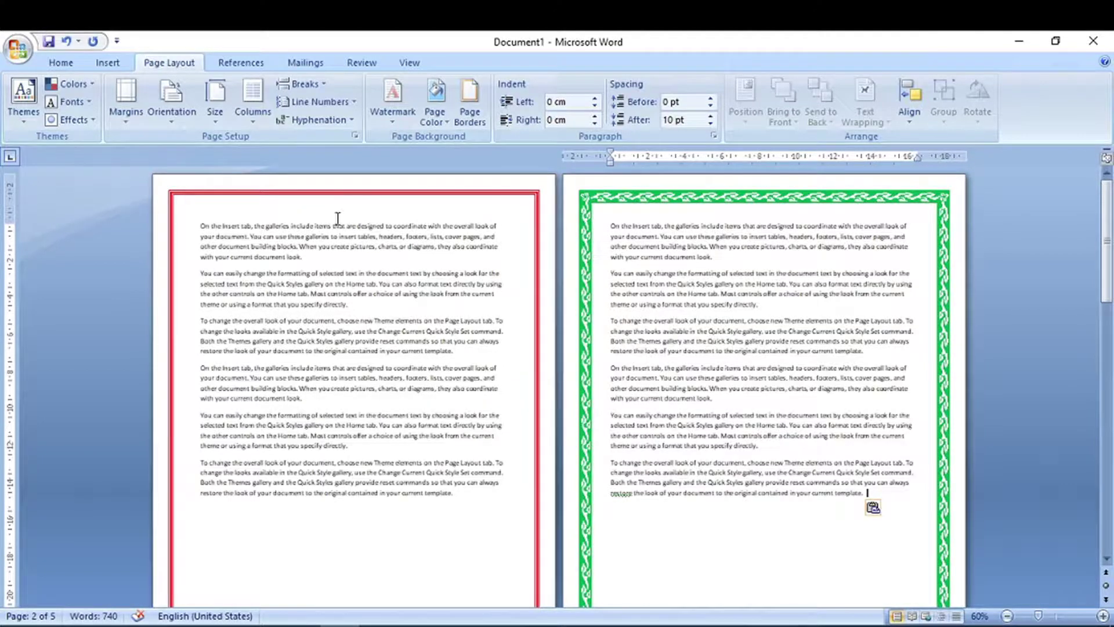
Set page one's text to 12 pt and clear the text from page two
drag(201, 226, 524, 492)
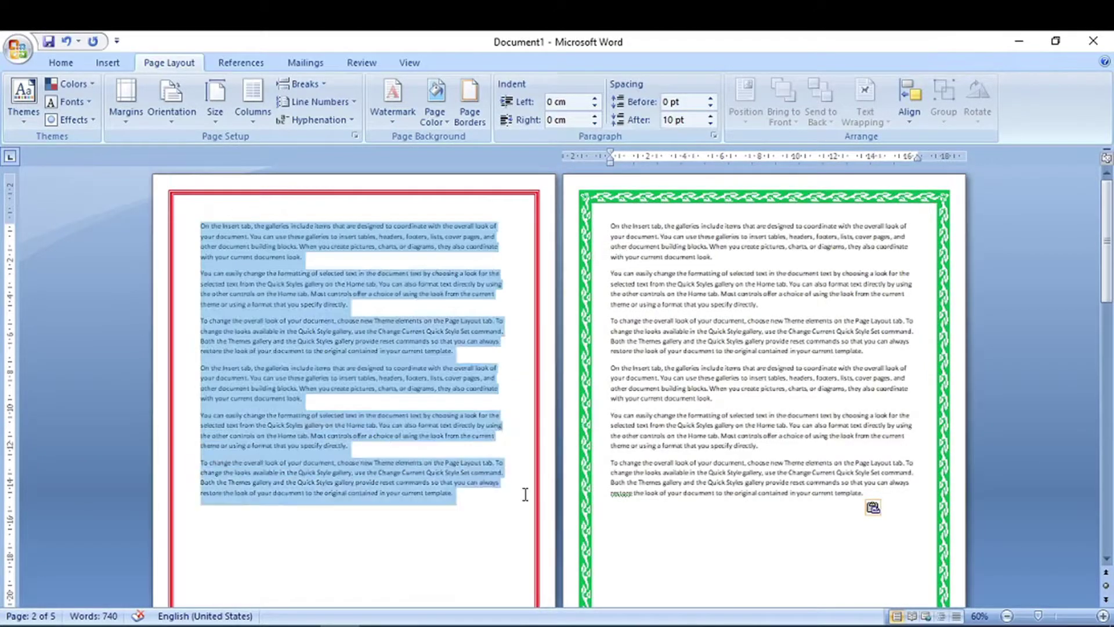
click(58, 65)
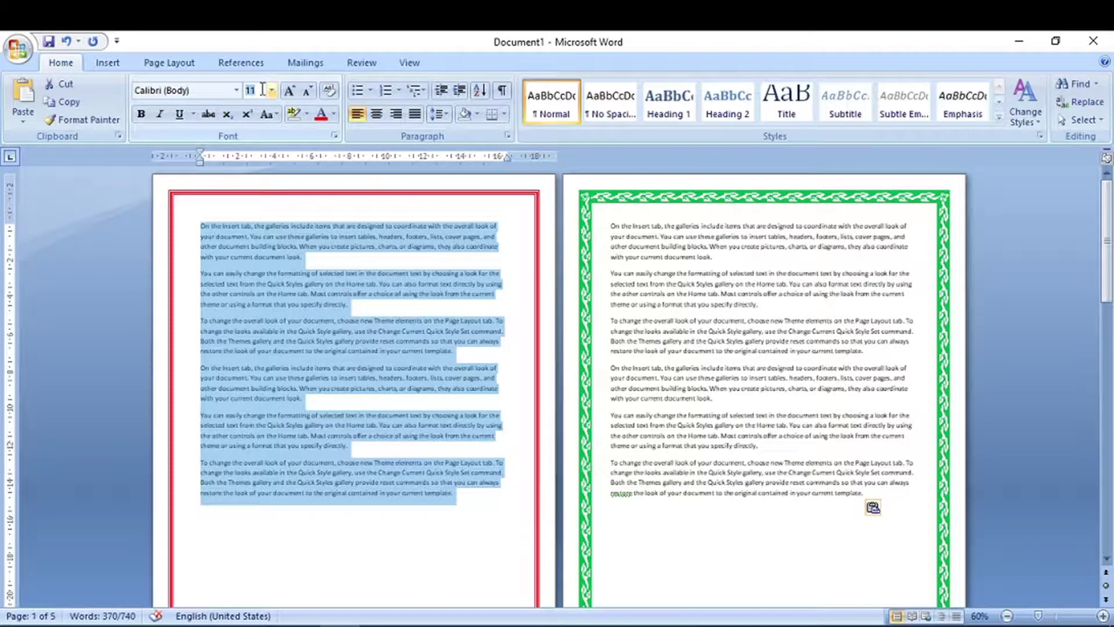
text(12)
key(Return)
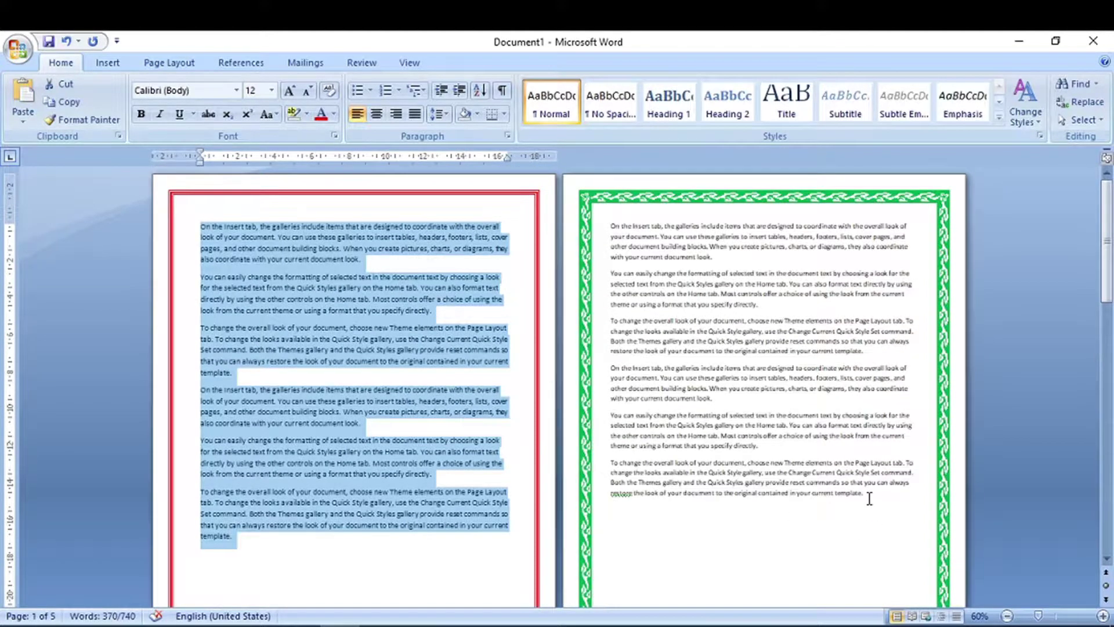
drag(869, 498, 583, 229)
key(ctrl+c)
key(Delete)
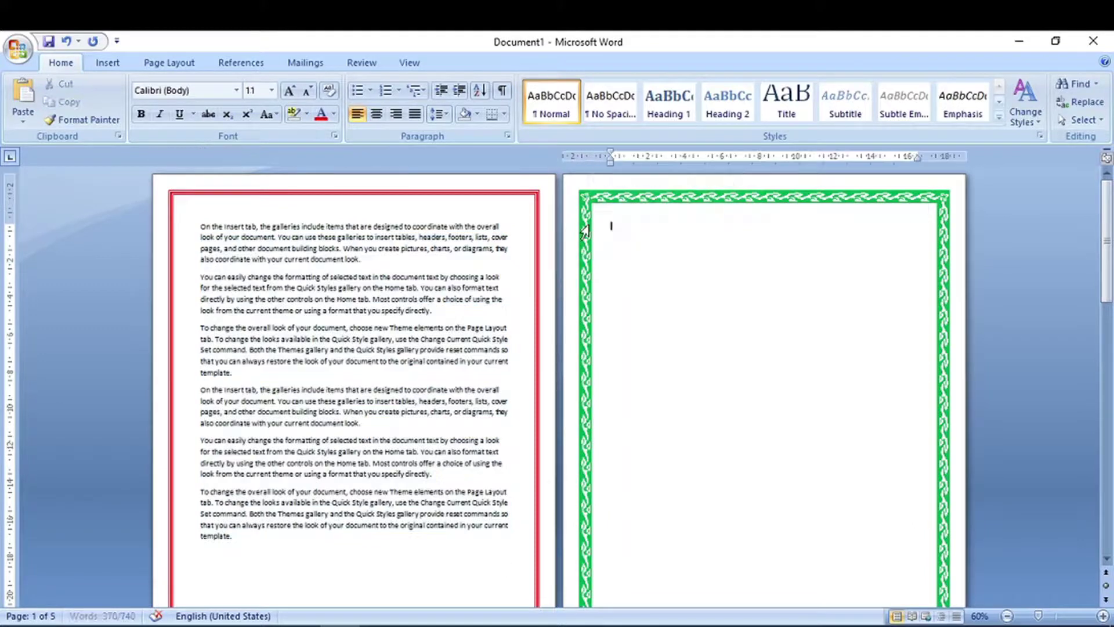
Paste page one's 12 pt text onto pages 2 through 5
drag(242, 538, 195, 235)
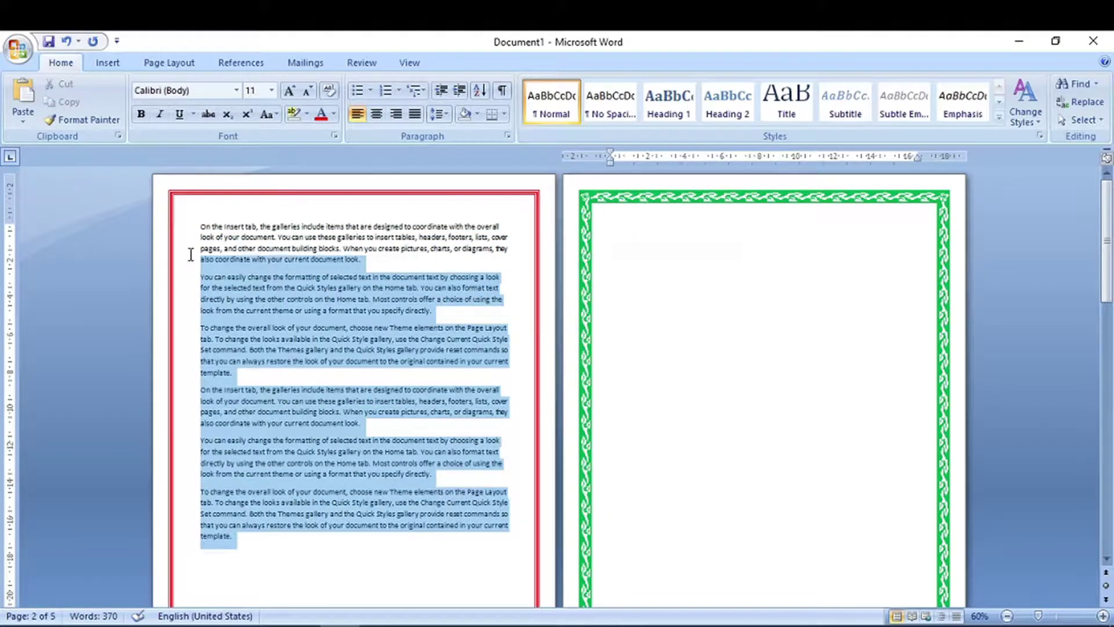
click(628, 227)
key(ctrl+v)
scroll(314, 515, down, 3)
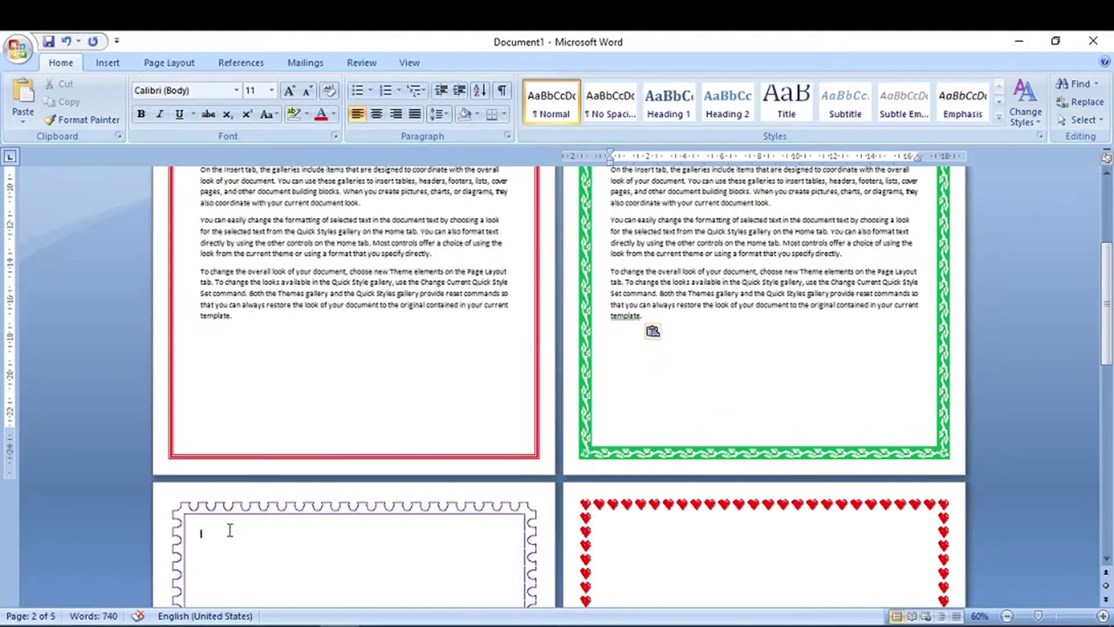
key(ctrl+v)
click(628, 290)
key(ctrl+v)
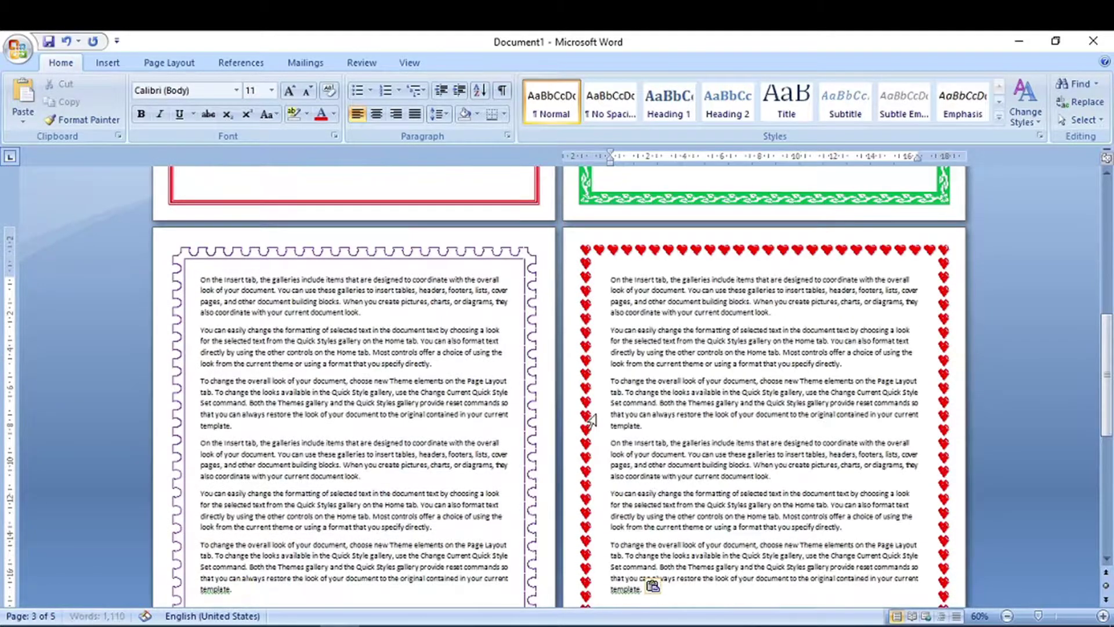
scroll(319, 527, down, 5)
scroll(264, 553, down, 4)
click(263, 552)
key(ctrl+v)
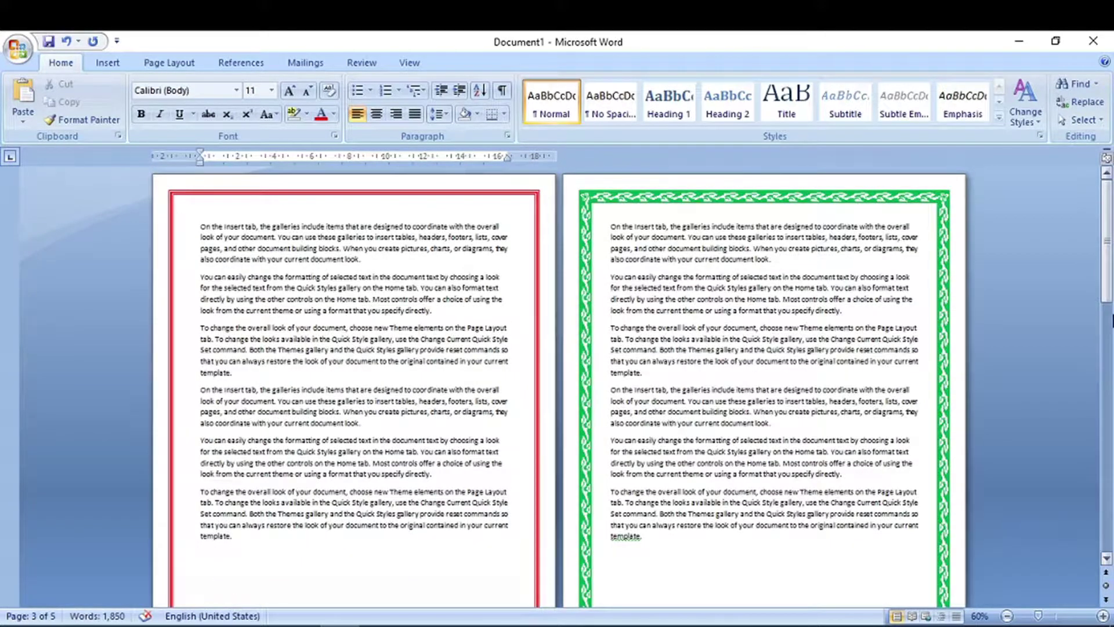
click(254, 226)
scroll(254, 226, up, 5)
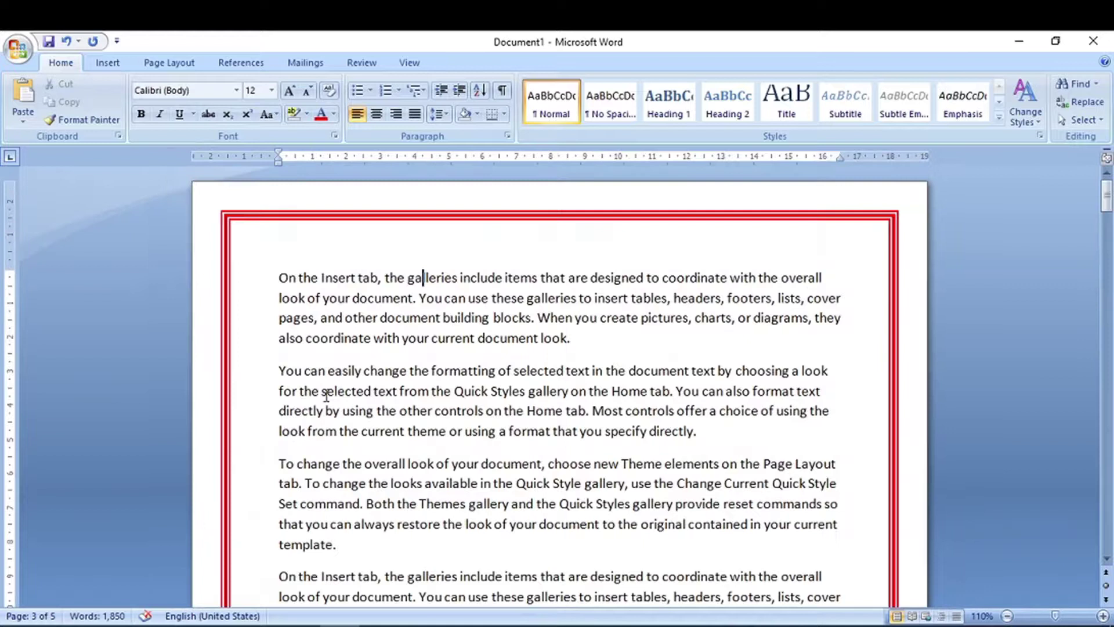
scroll(327, 396, up, 5)
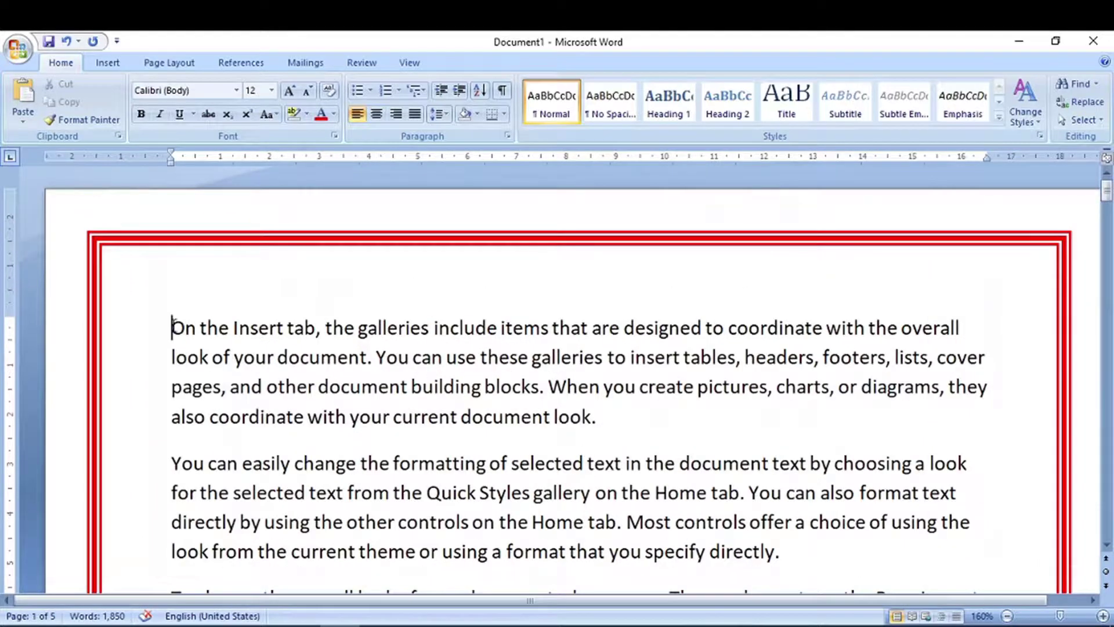
scroll(571, 406, down, 3)
scroll(570, 410, down, 2)
scroll(577, 423, down, 5)
scroll(586, 452, down, 4)
scroll(590, 461, up, 5)
scroll(590, 462, up, 5)
scroll(591, 461, up, 5)
scroll(591, 461, up, 5)
ctrl+scroll(790, 438, down, 2)
ctrl+scroll(790, 438, down, 5)
ctrl+scroll(780, 444, down, 7)
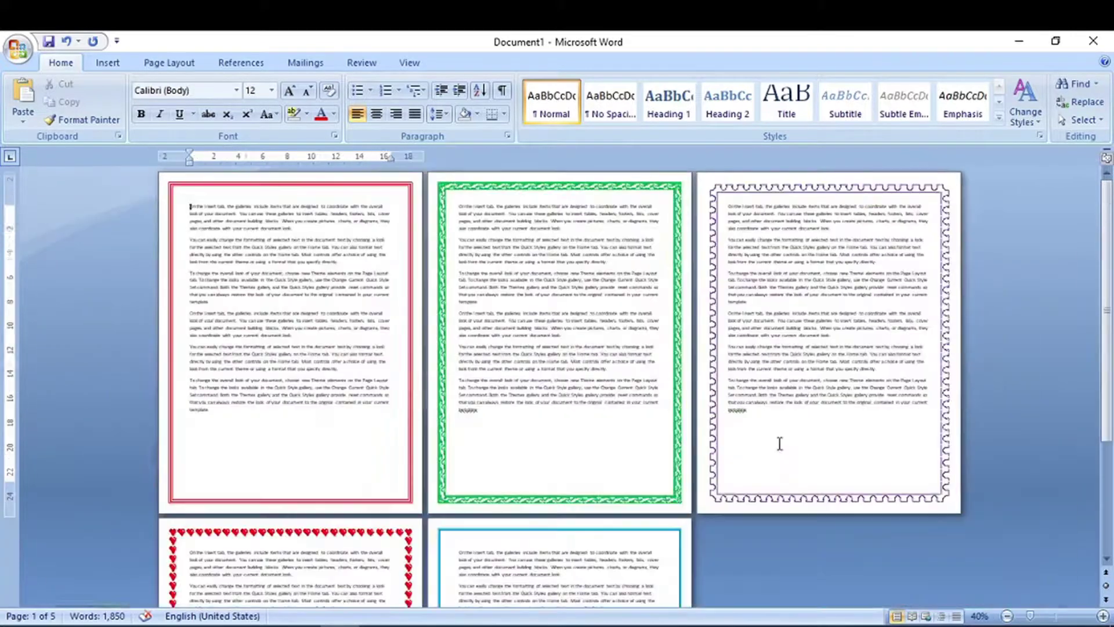
ctrl+scroll(780, 444, down, 1)
ctrl+scroll(780, 453, down, 1)
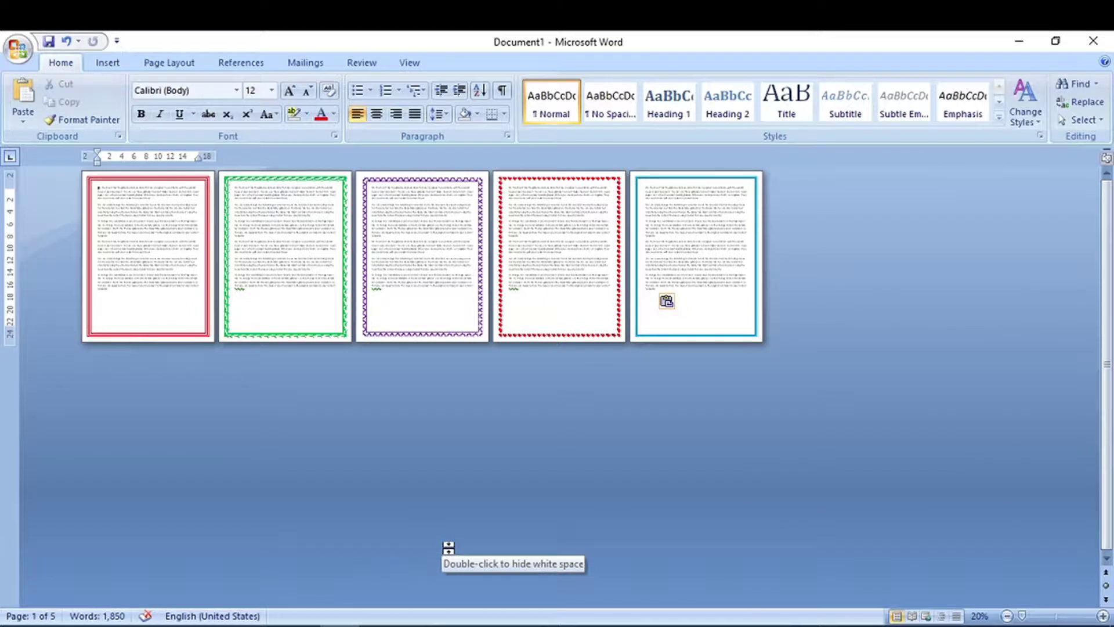
ctrl+scroll(448, 548, up, 1)
ctrl+scroll(448, 548, down, 1)
ctrl+scroll(448, 548, down, 1)
ctrl+scroll(448, 548, up, 4)
ctrl+scroll(448, 548, up, 1)
ctrl+scroll(448, 548, down, 2)
ctrl+scroll(448, 547, down, 1)
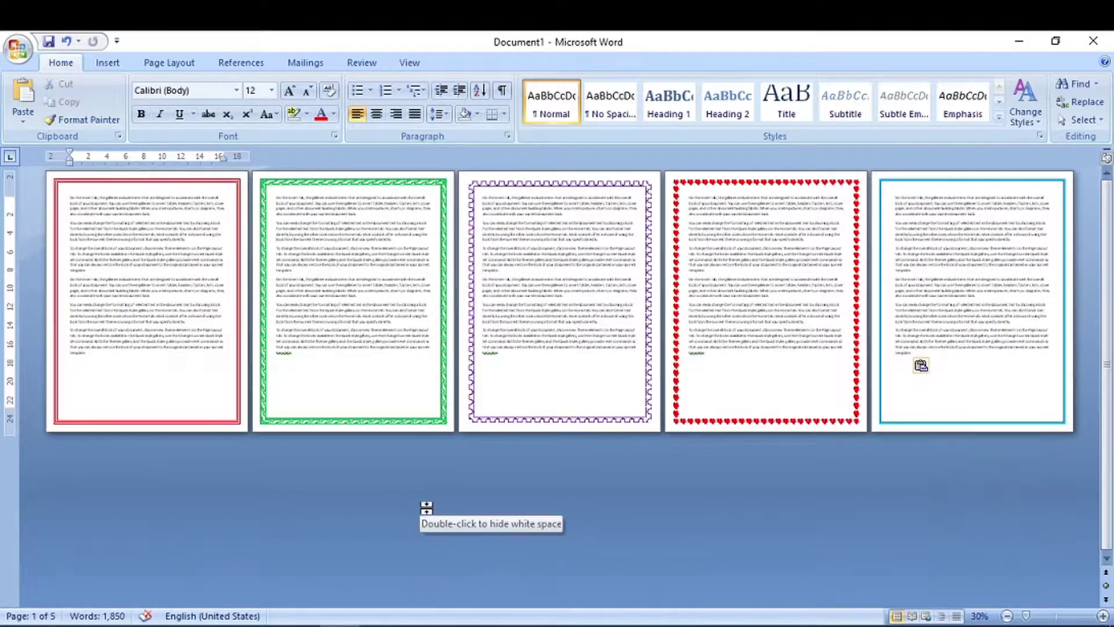
Minimize the bordered five-page Word document window to the taskbar
click(1021, 49)
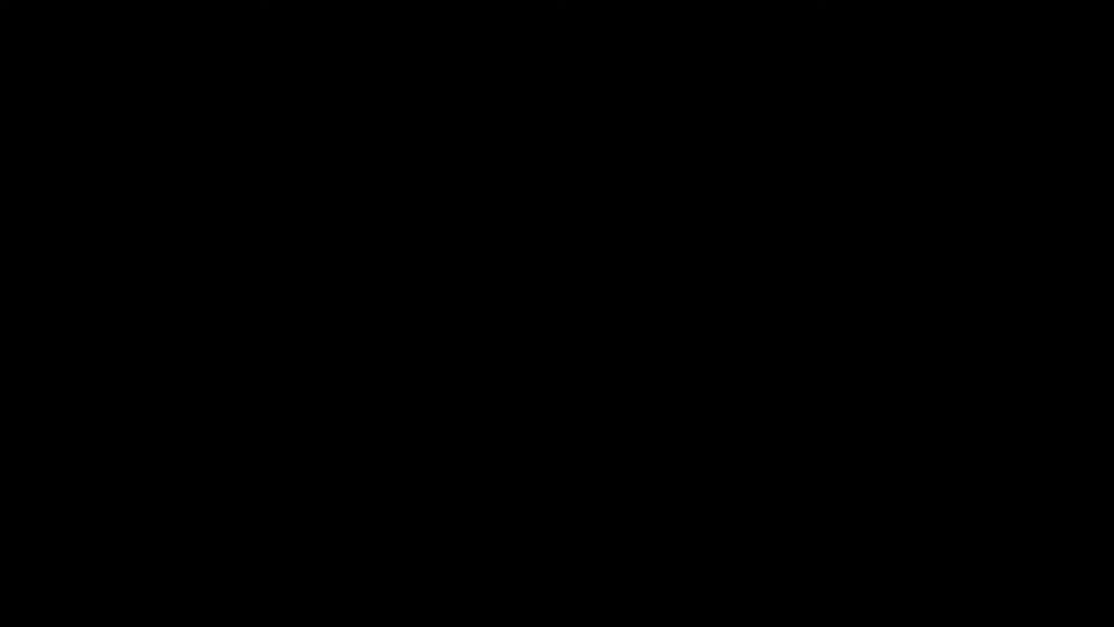